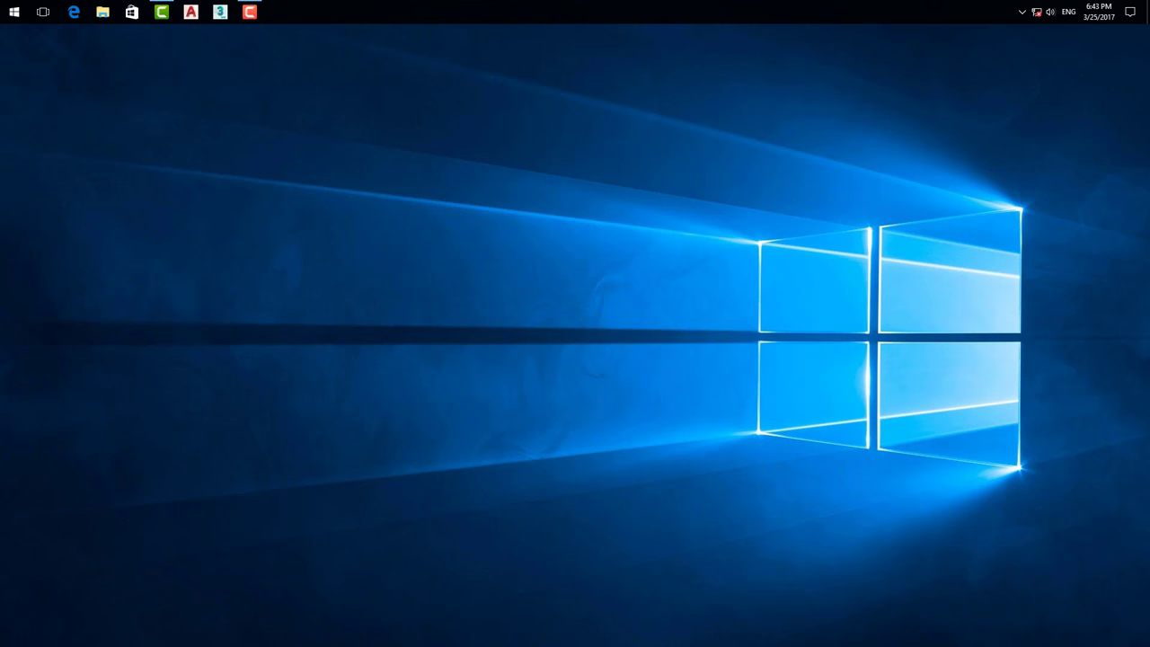
# Open the VMPP 3DSMAX folder on drive D: and look over its Lib 10K, Map 10K and maps4 subfolders.
pyautogui.press('super+e')
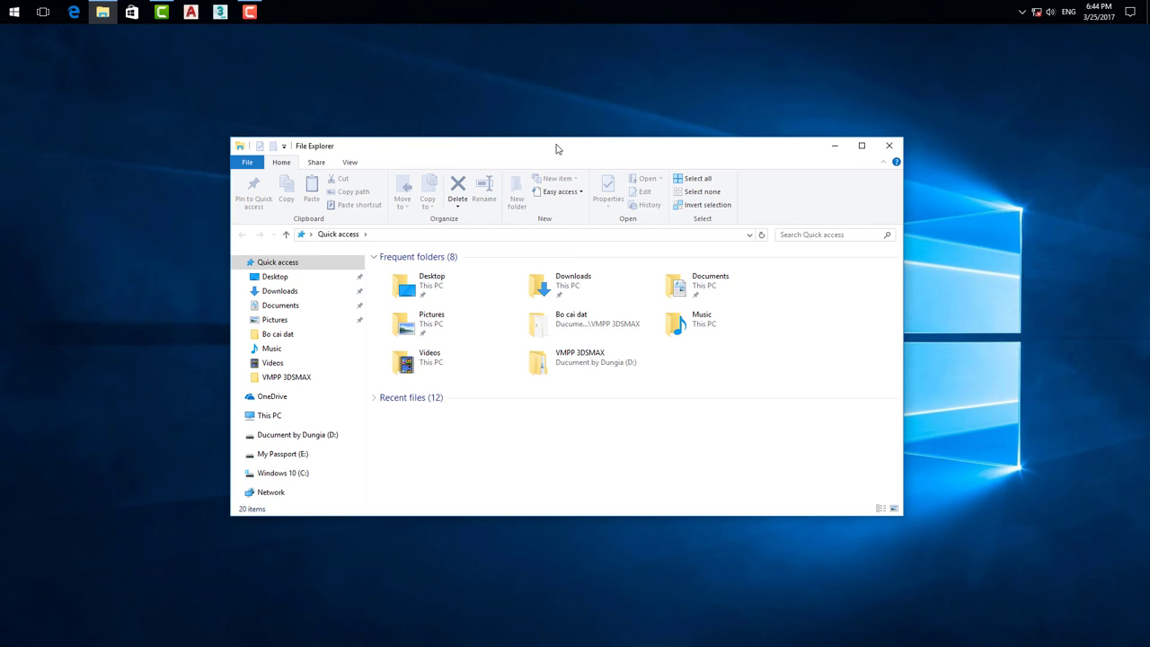
pyautogui.click(357, 437)
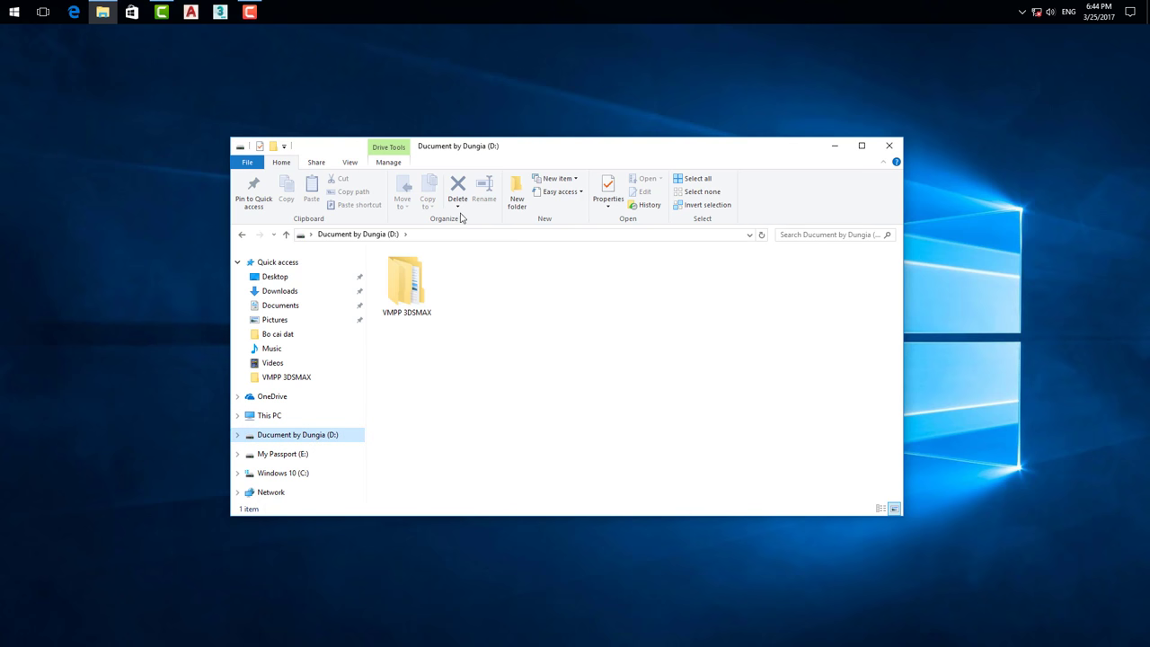
pyautogui.doubleClick(421, 290)
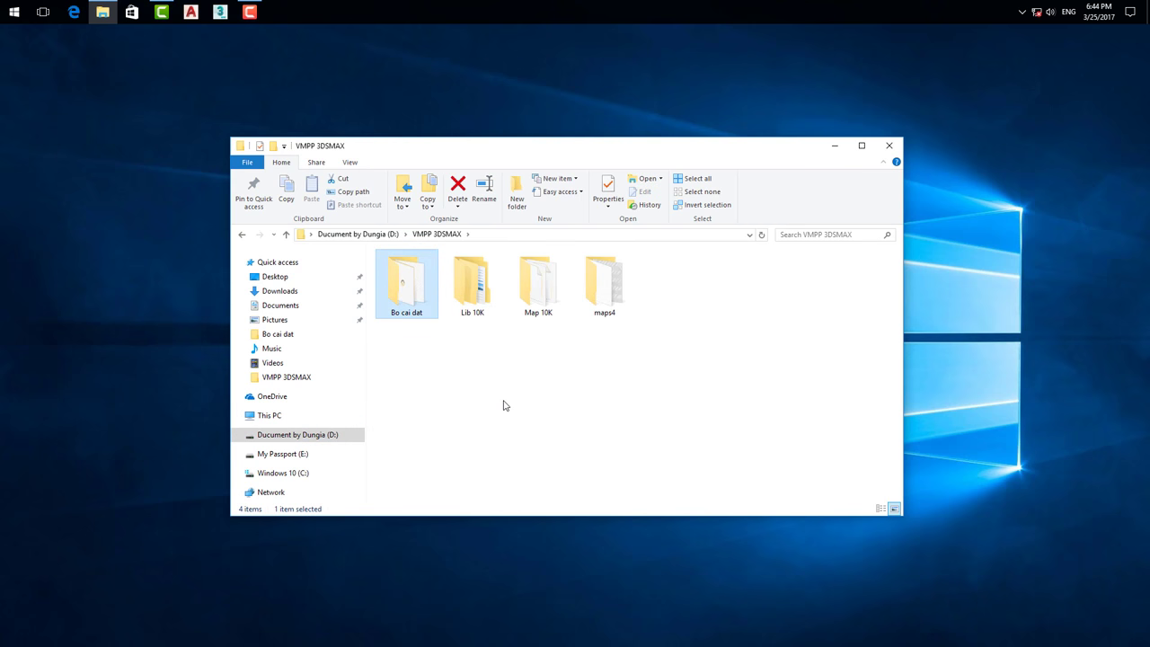
pyautogui.click(471, 293)
pyautogui.click(534, 307)
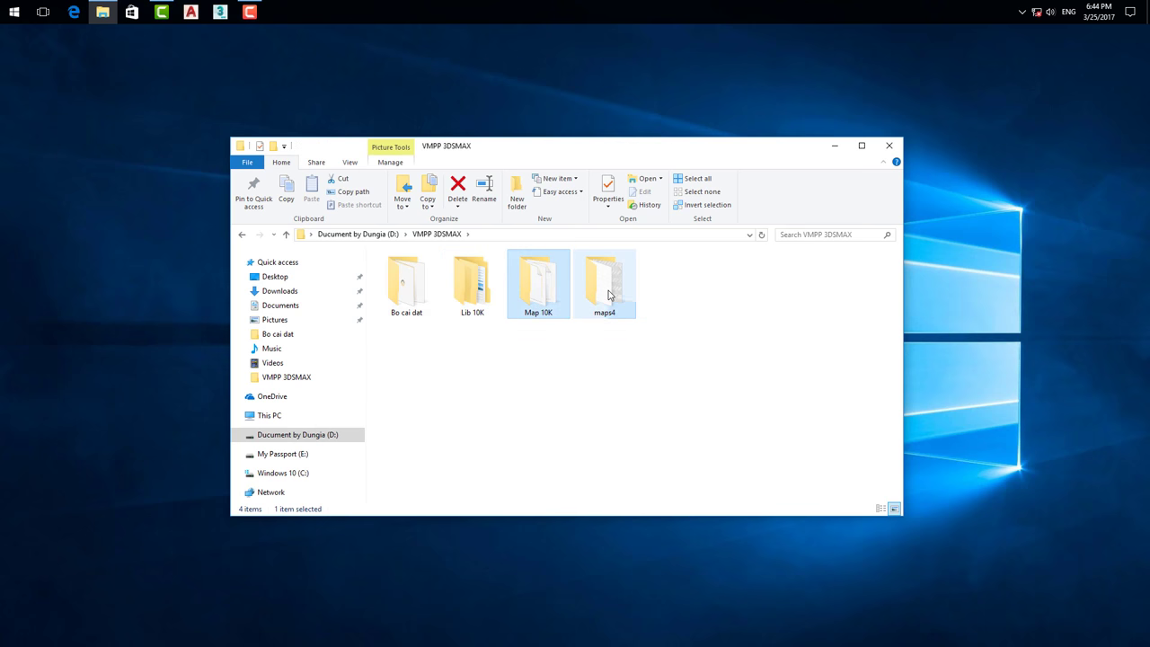
pyautogui.click(608, 295)
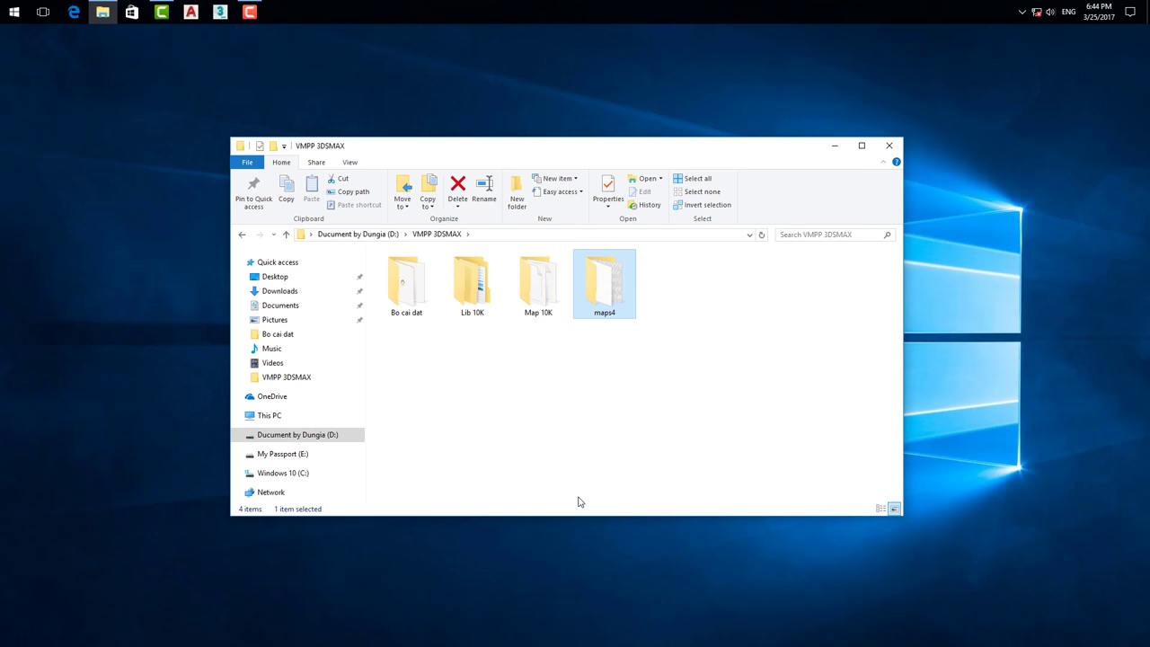
# Inspect the contents of the maps4 and Map 10K folders, returning to the VMPP 3DSMAX folder.
pyautogui.doubleClick(601, 306)
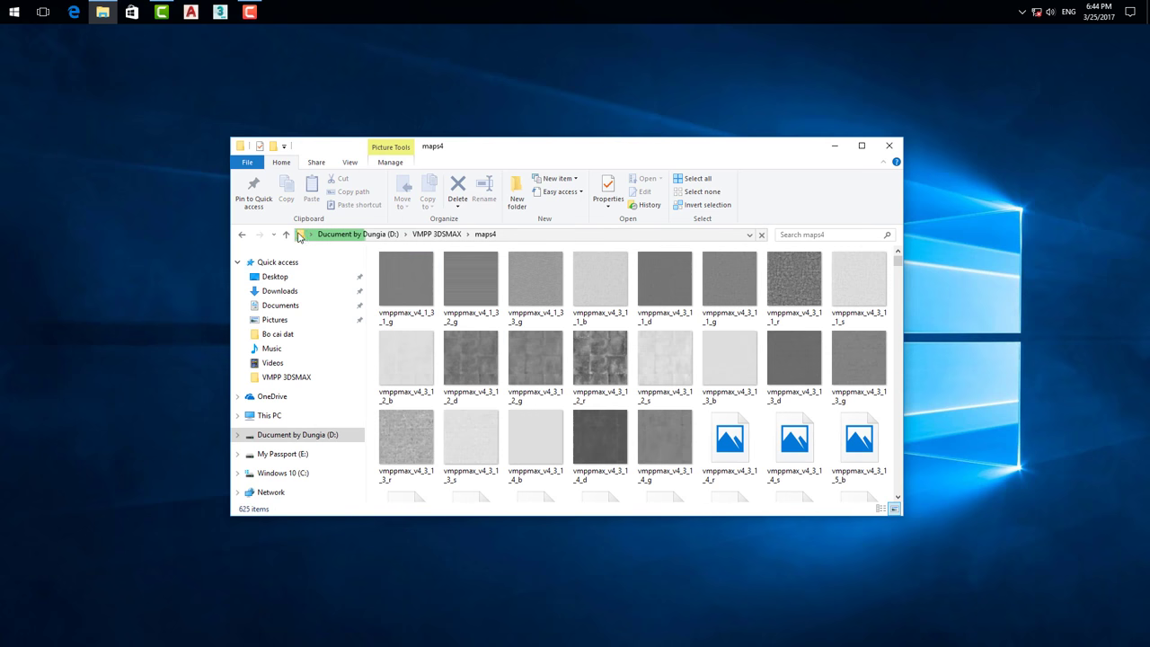
pyautogui.hotkey('alt', 'Up')
pyautogui.doubleClick(539, 307)
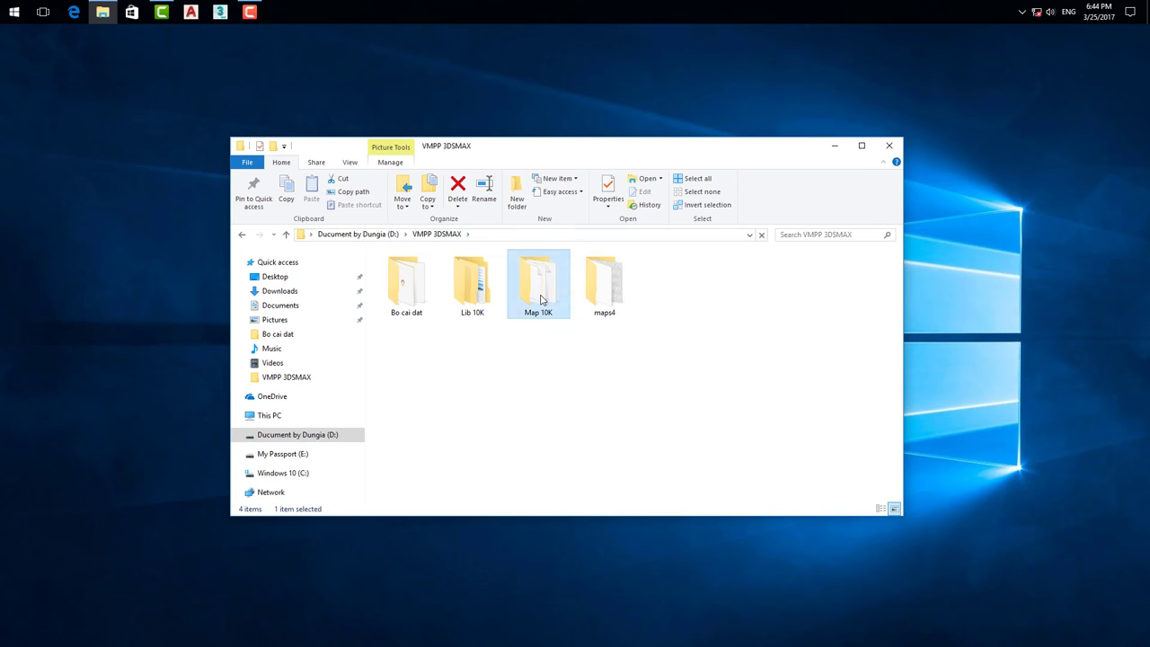
pyautogui.click(286, 234)
pyautogui.click(587, 418)
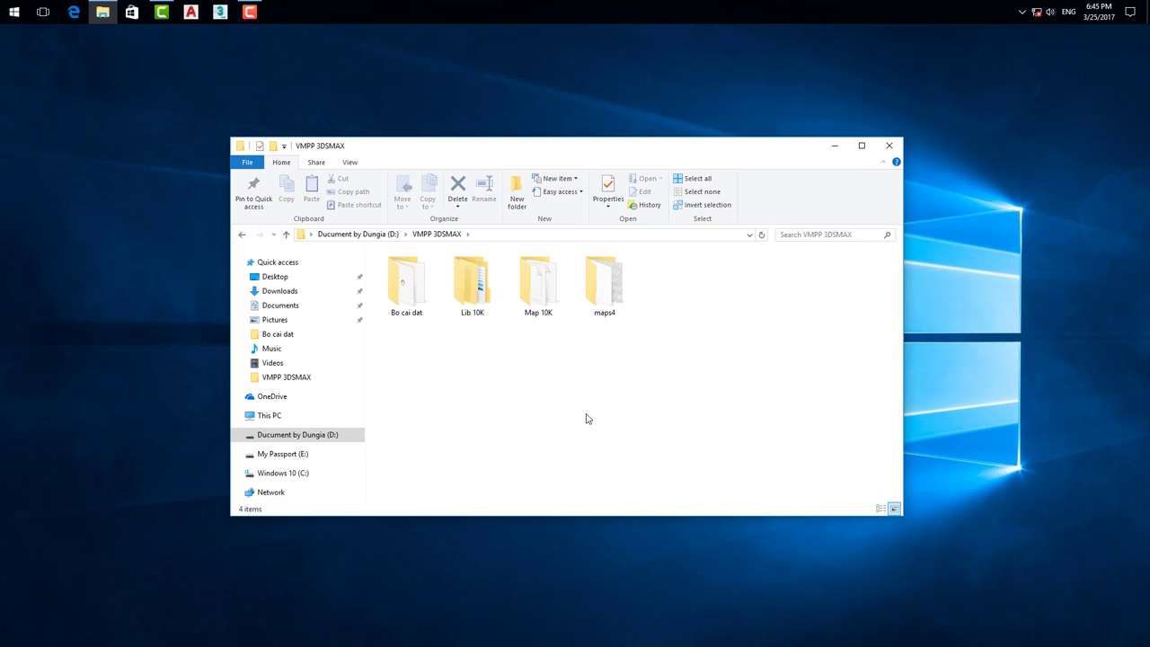
# Run the VMPP 4 Max 2013-2017 installer from the Bo cai dat folder as administrator.
pyautogui.doubleClick(409, 288)
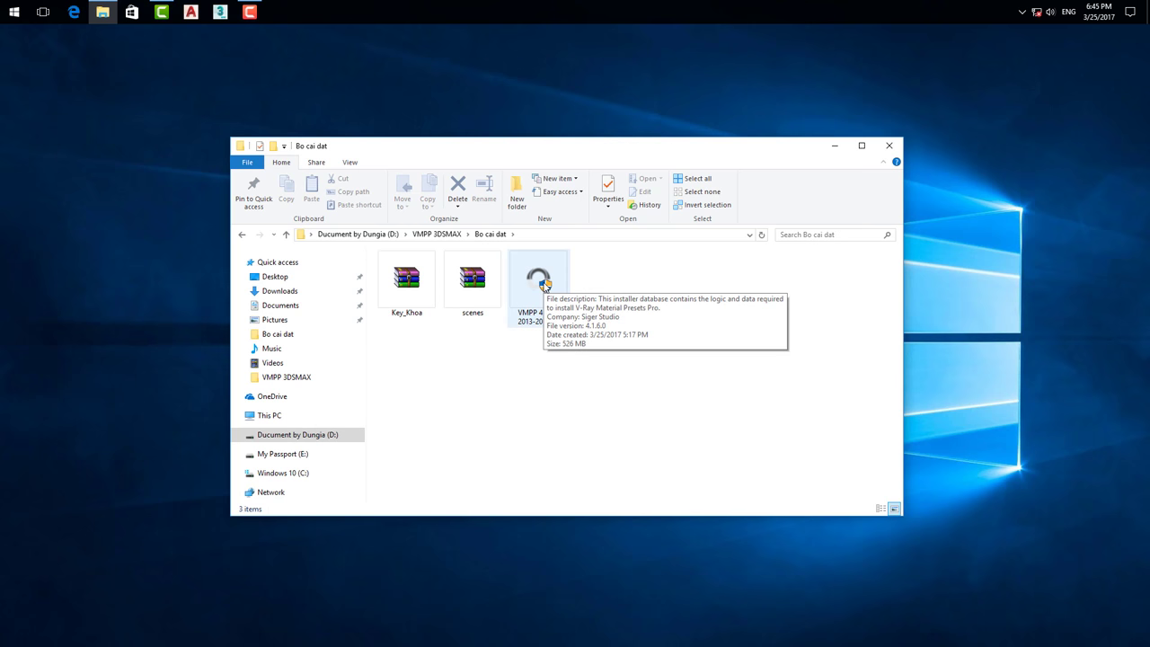
pyautogui.rightClick(544, 284)
pyautogui.press('Escape')
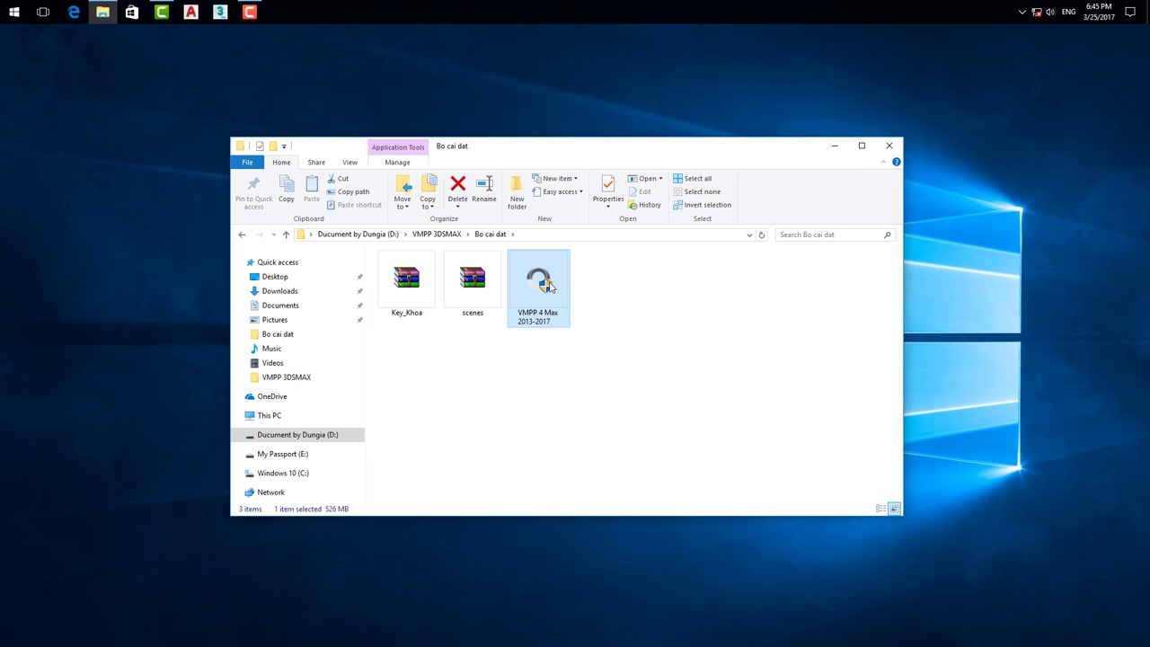
pyautogui.moveTo(544, 292)
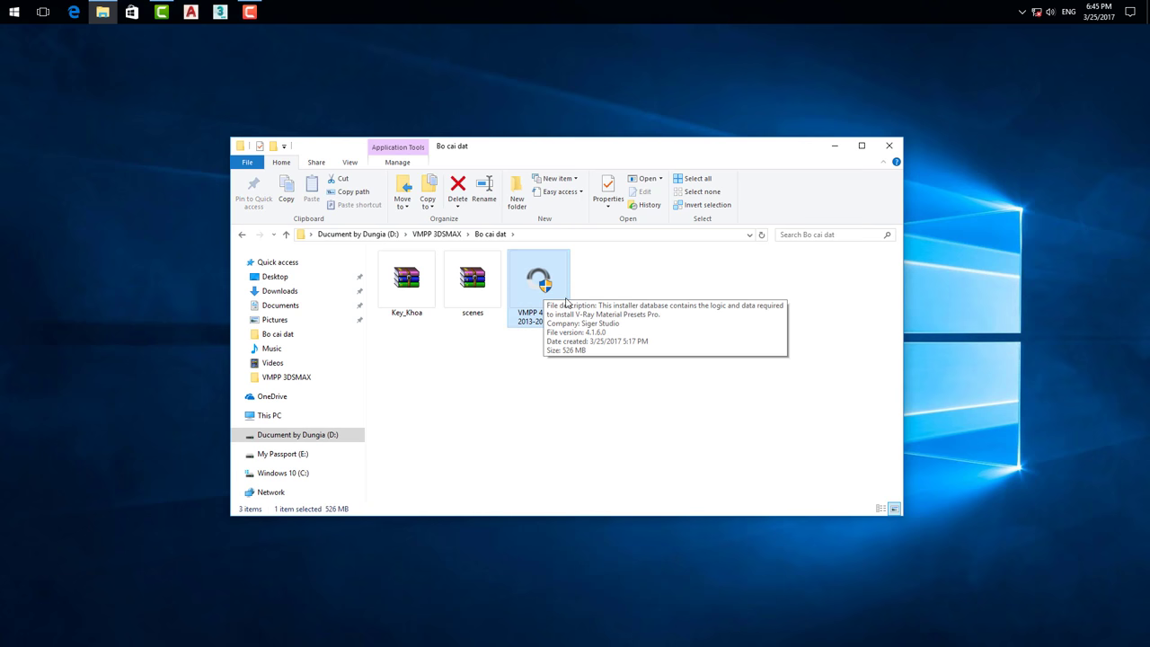
pyautogui.rightClick(546, 289)
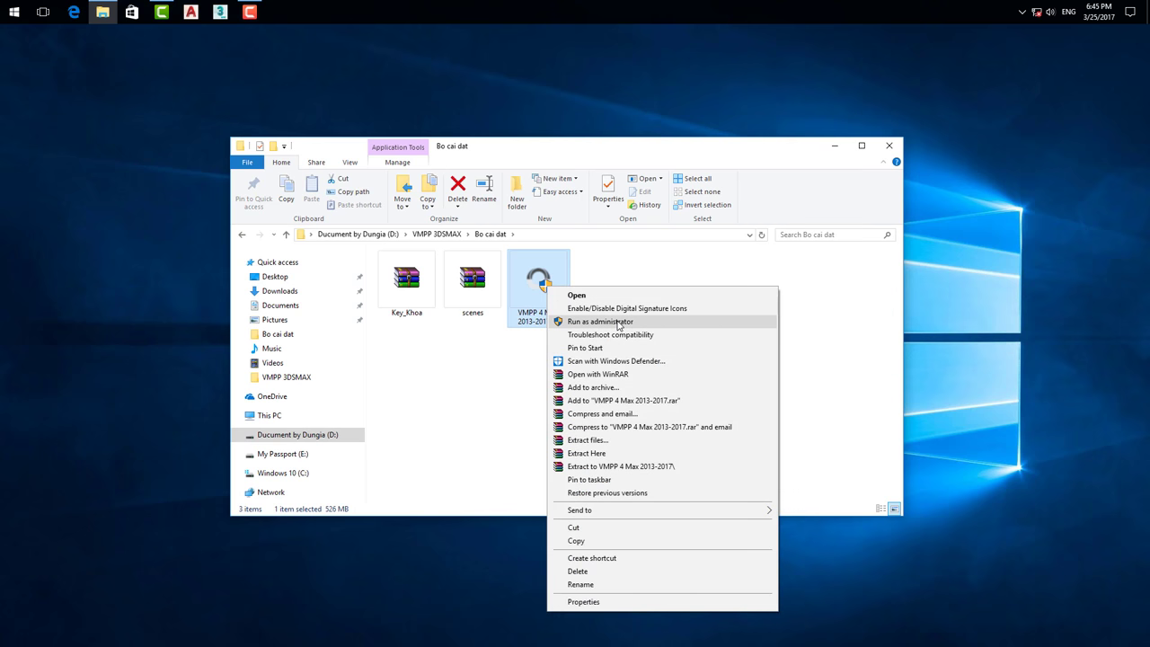
pyautogui.click(617, 321)
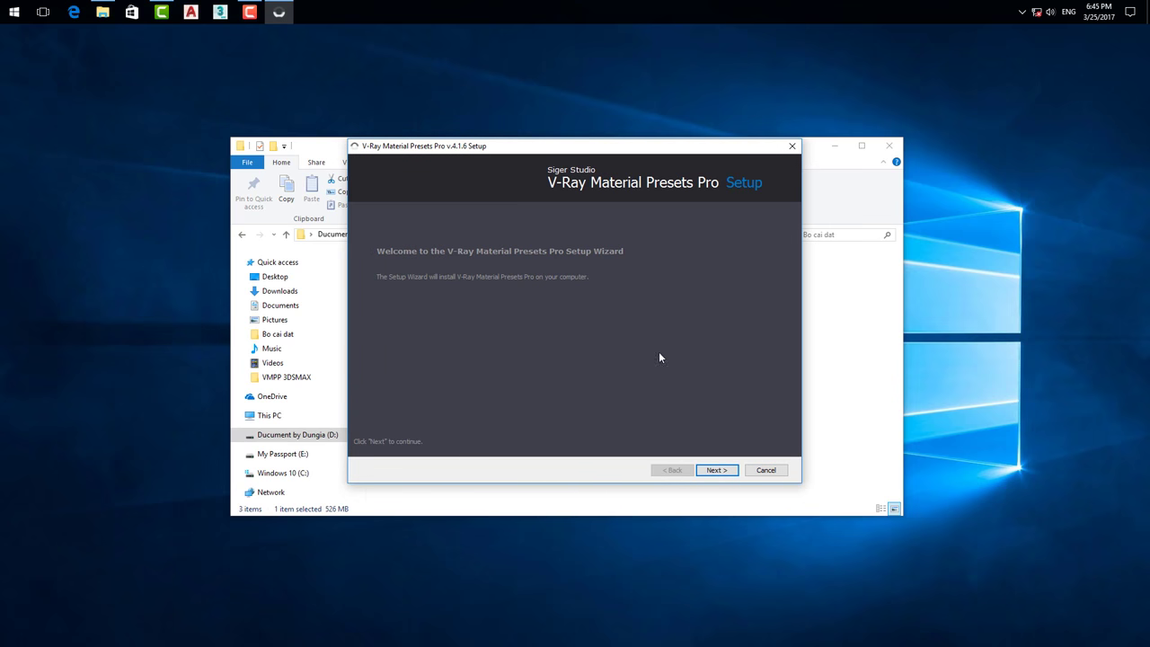
# Accept the license agreement, install V-Ray Material Presets Pro for 3ds Max 2017 only, and finish the setup wizard.
pyautogui.click(717, 469)
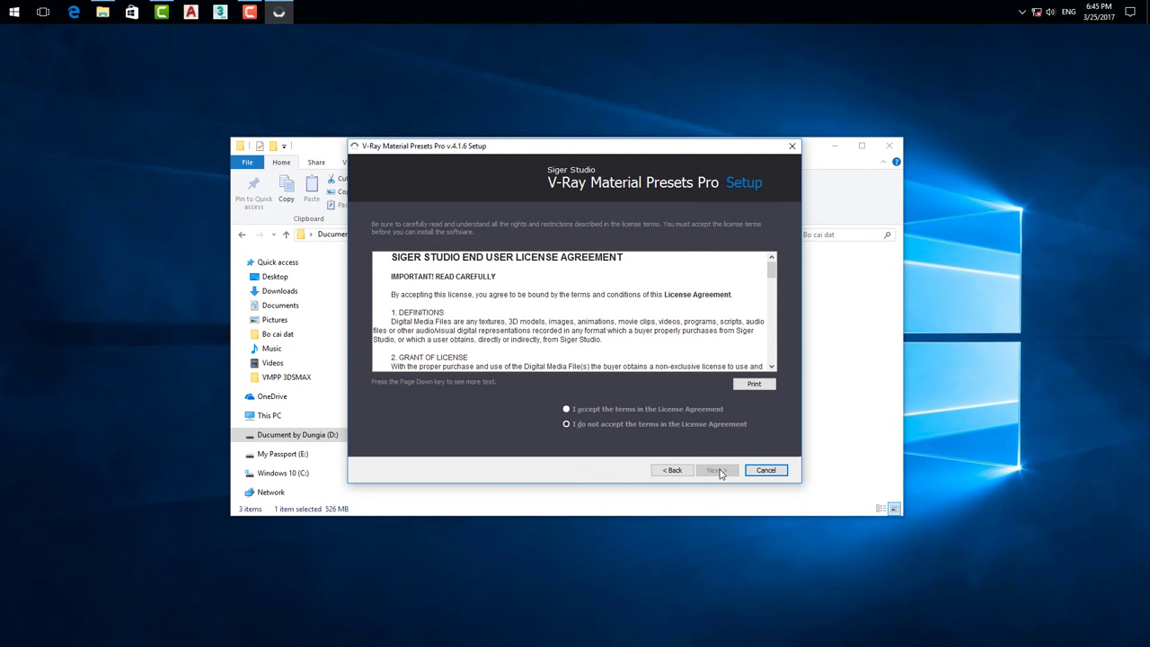
pyautogui.click(569, 410)
pyautogui.click(717, 470)
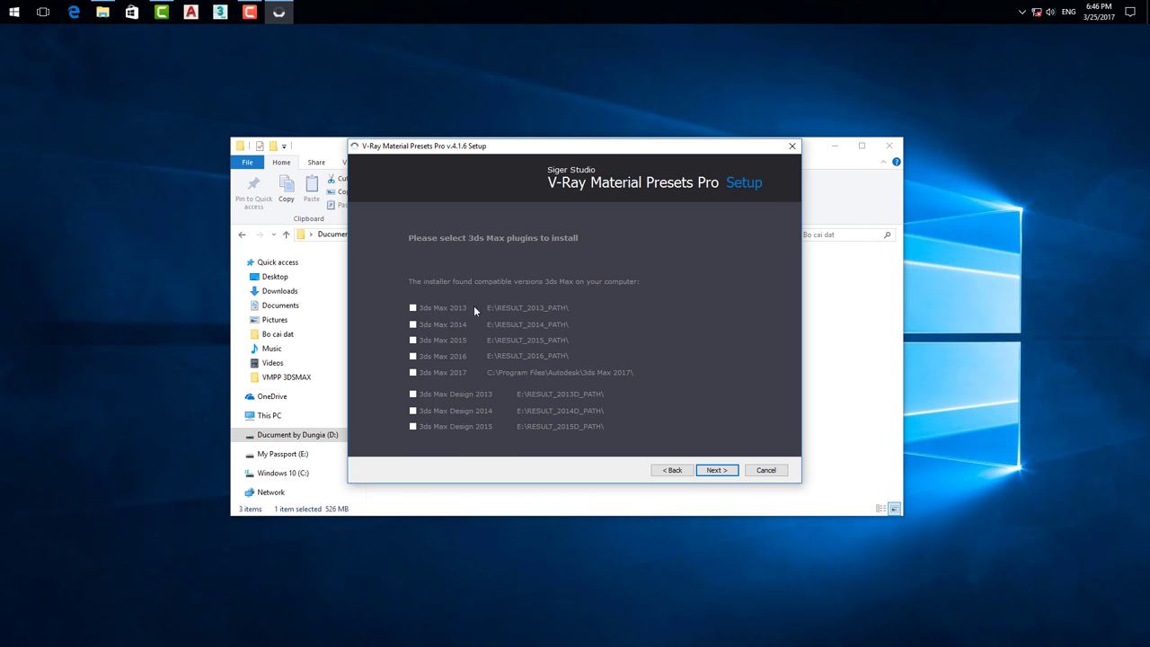
pyautogui.click(413, 372)
pyautogui.click(716, 470)
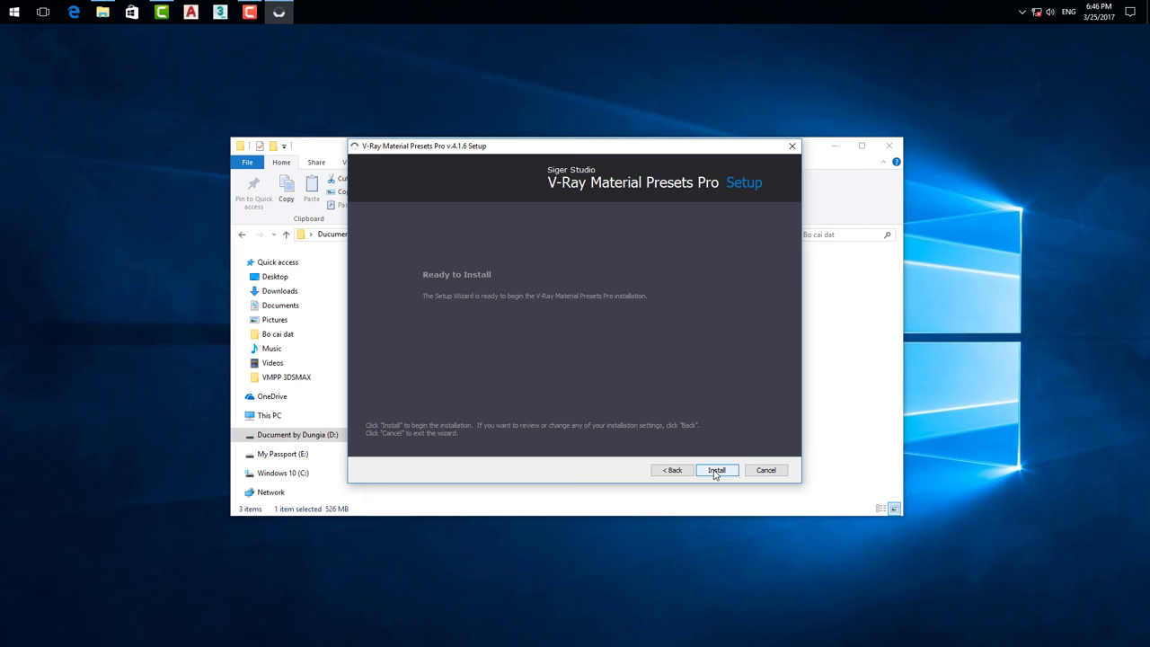
pyautogui.click(716, 470)
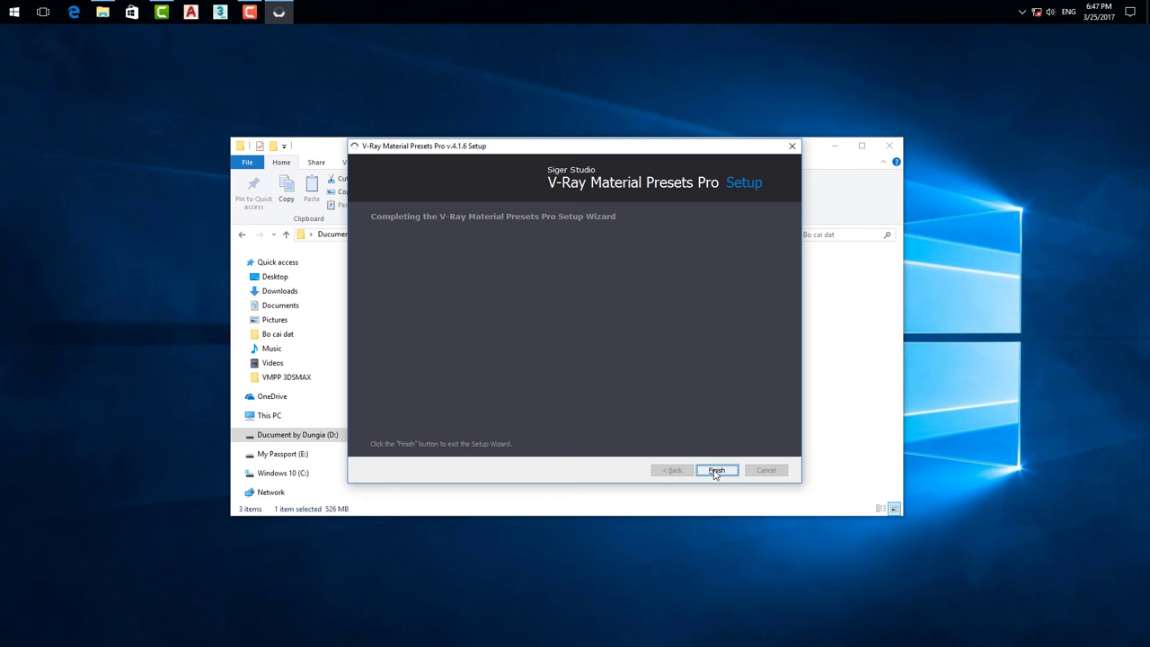
pyautogui.click(716, 470)
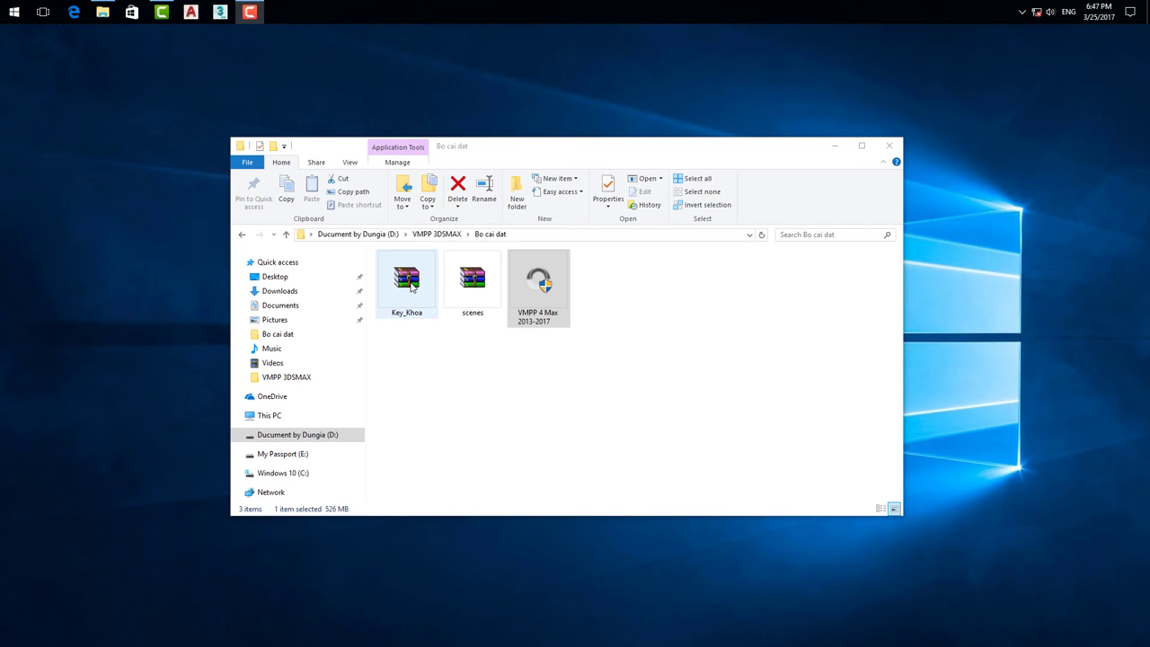
# Extract the Key_Khoa archive within the Bo cai dat folder and open the extracted Key_Khoa folder.
pyautogui.rightClick(410, 285)
pyautogui.click(477, 334)
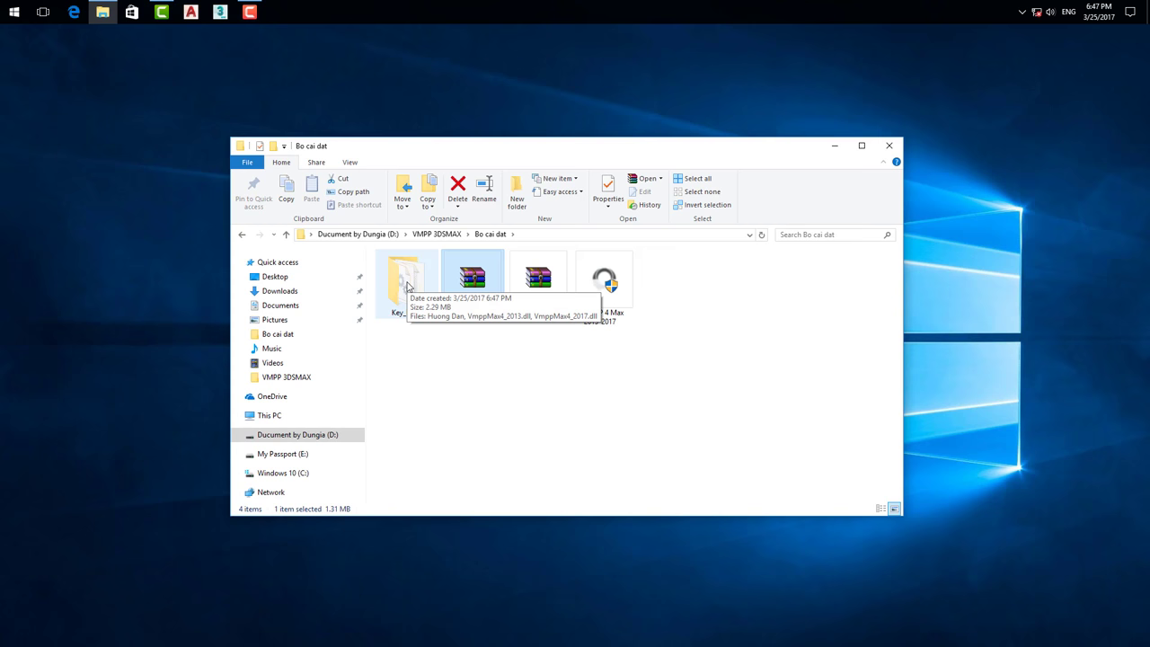
pyautogui.doubleClick(407, 285)
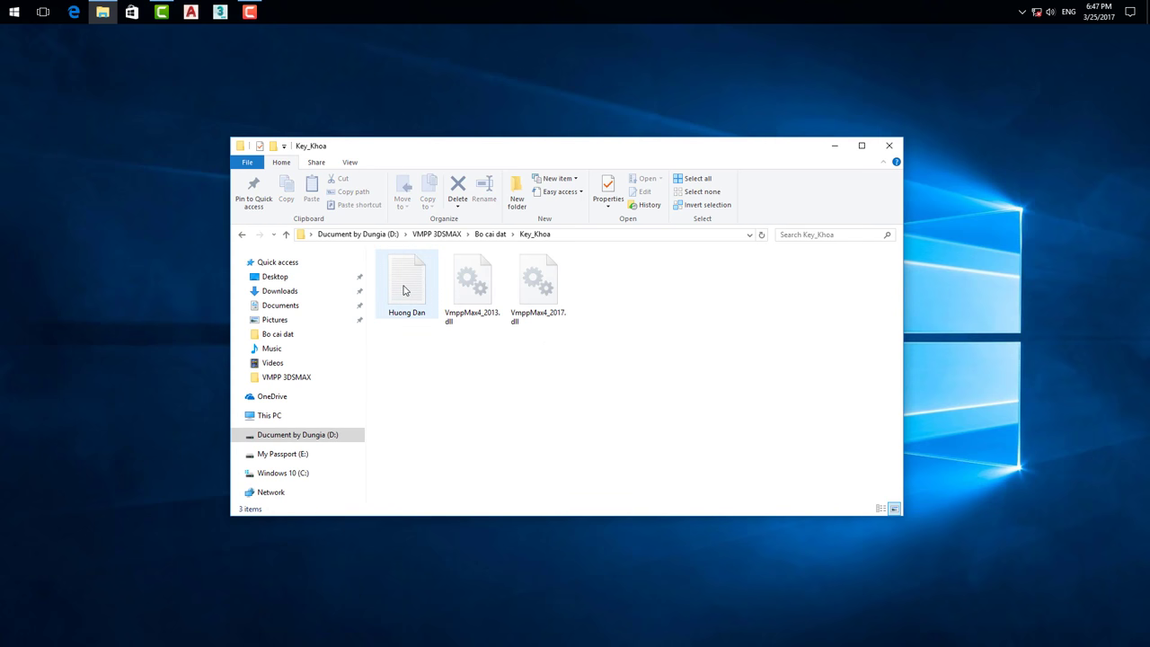
# Open the Huong Dan instructions, highlight VmppMax4_2013.dll in the second instruction, and arrange the notes beside the Key_Khoa folder window.
pyautogui.doubleClick(403, 289)
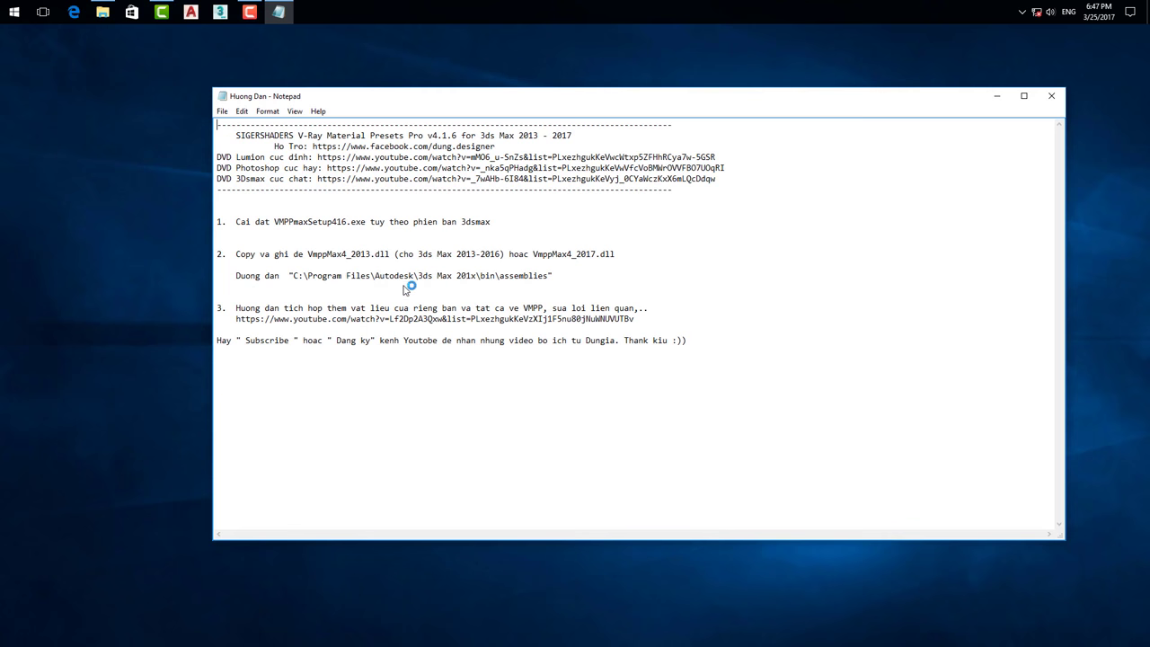
pyautogui.moveTo(530, 102); pyautogui.dragTo(428, 102)
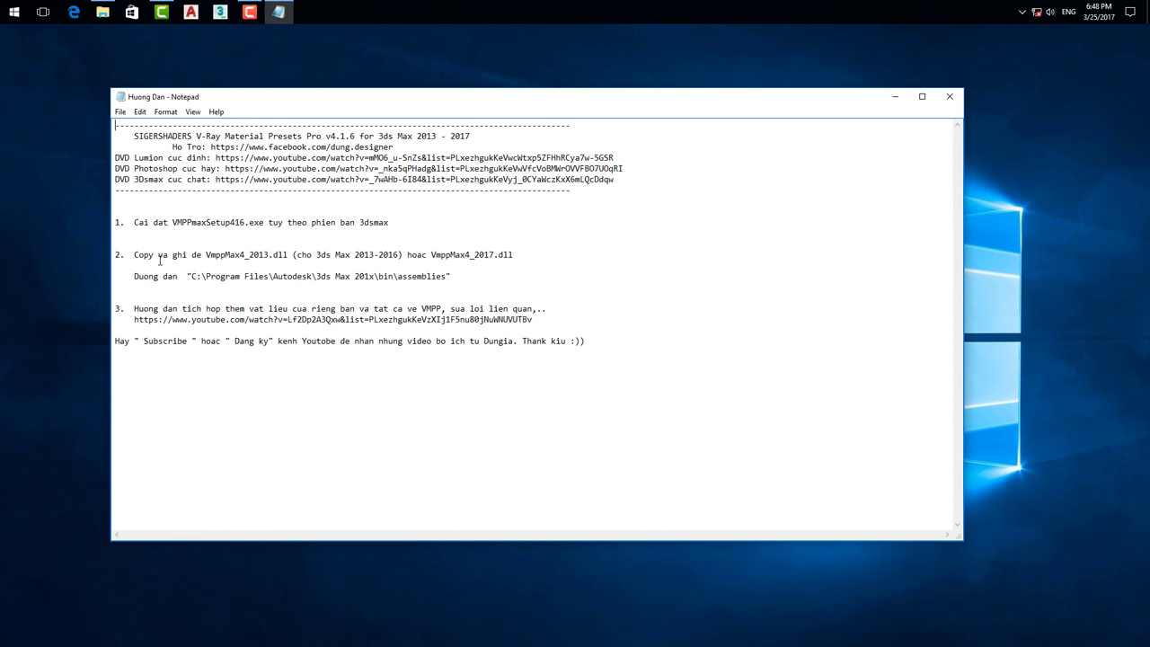
pyautogui.moveTo(206, 256); pyautogui.dragTo(287, 256)
pyautogui.moveTo(398, 102); pyautogui.dragTo(834, 104)
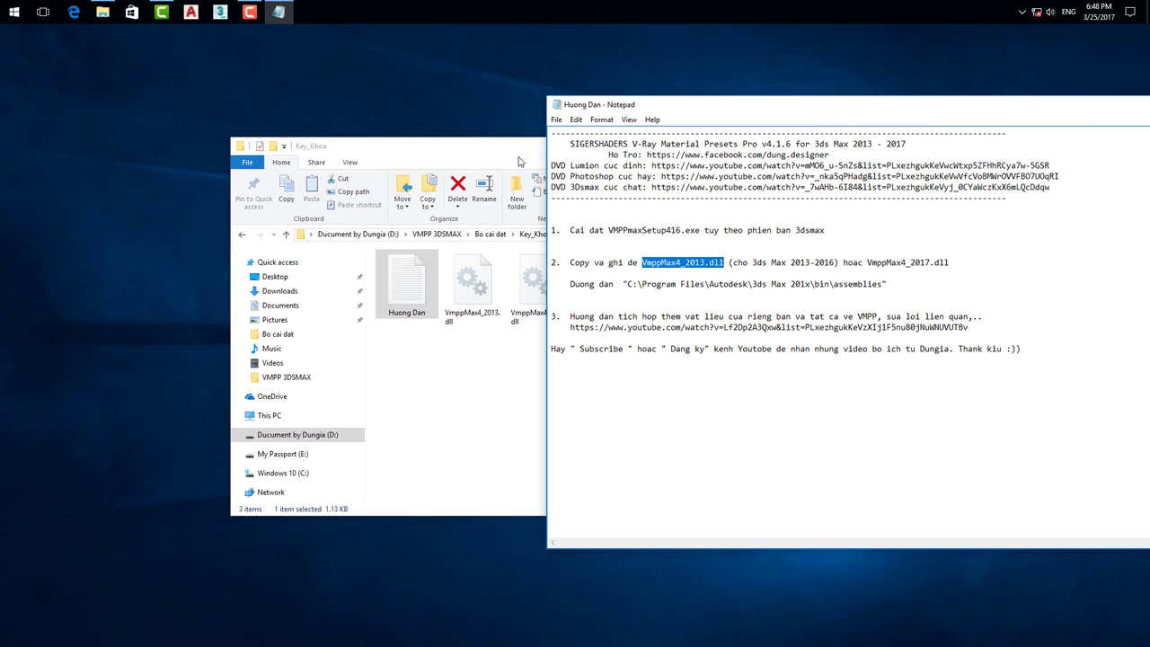
pyautogui.moveTo(521, 153); pyautogui.dragTo(336, 155)
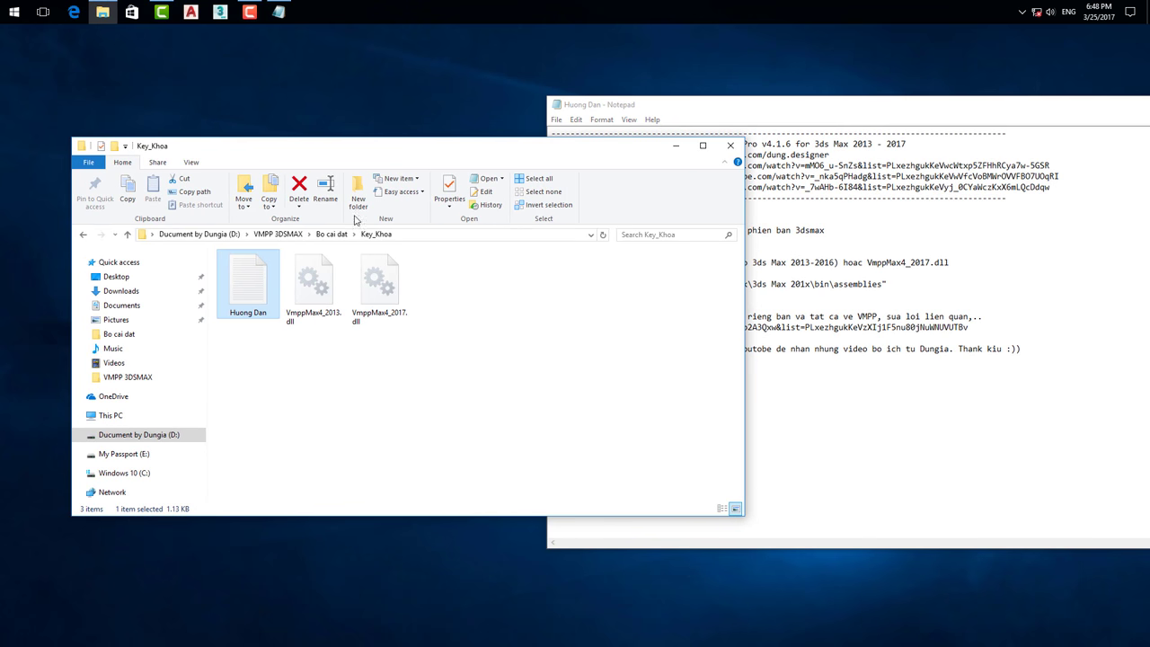
# Copy the VmppMax4_2017.dll file from the Key_Khoa folder.
pyautogui.click(313, 305)
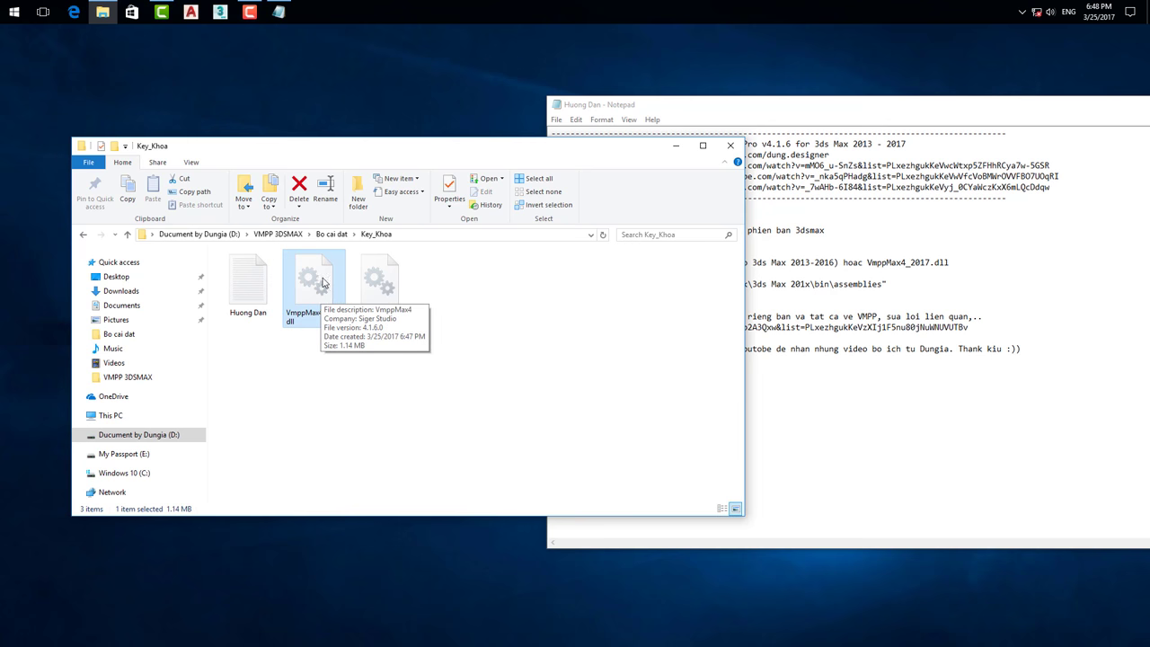
pyautogui.moveTo(324, 283)
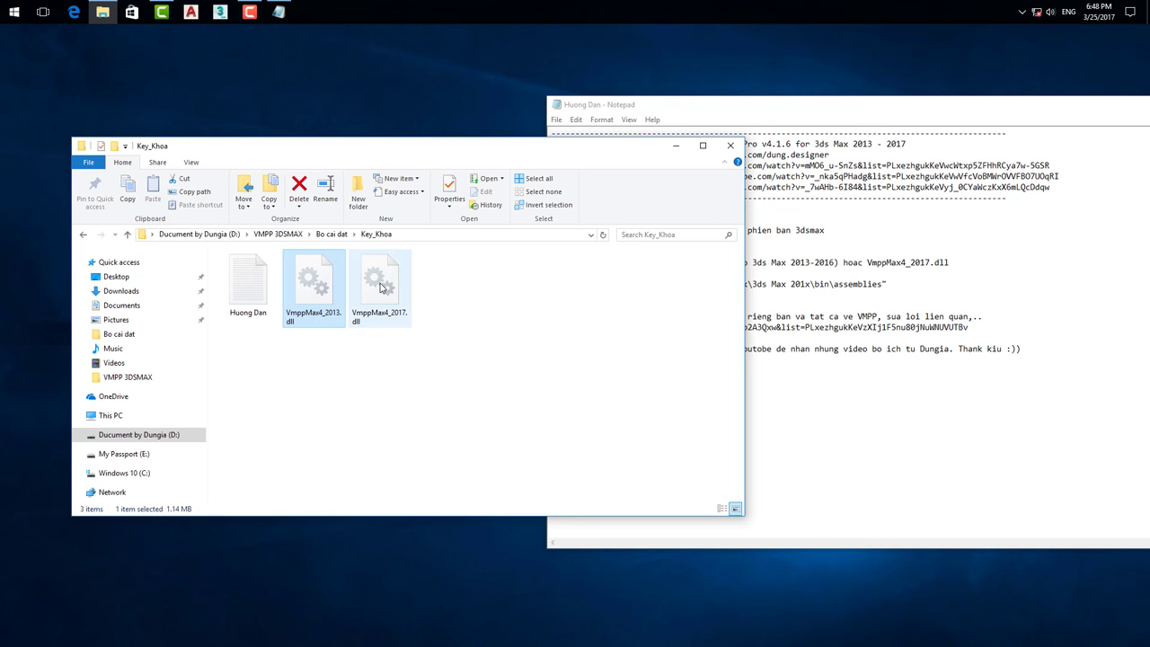
pyautogui.click(380, 286)
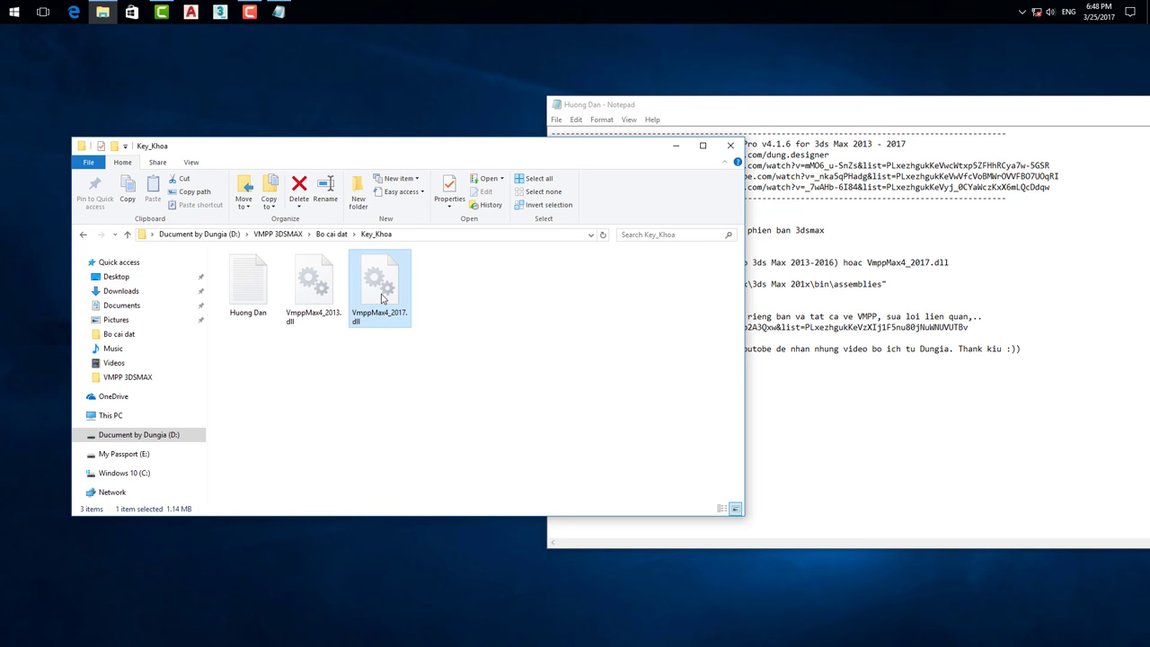
pyautogui.rightClick(384, 280)
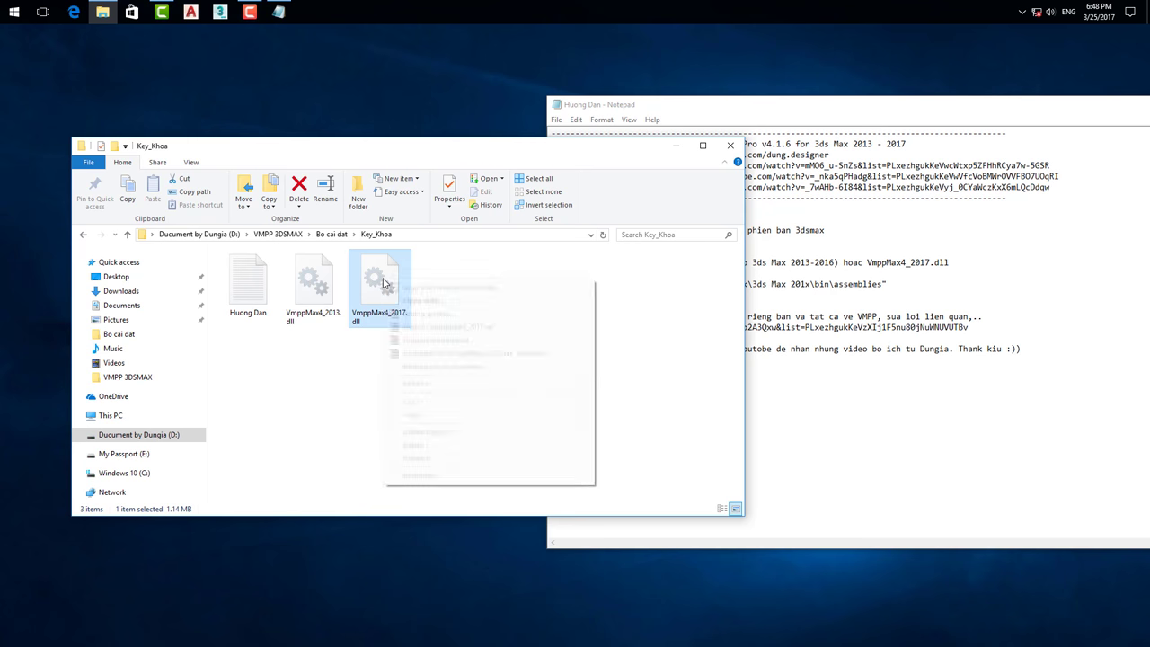
pyautogui.click(413, 415)
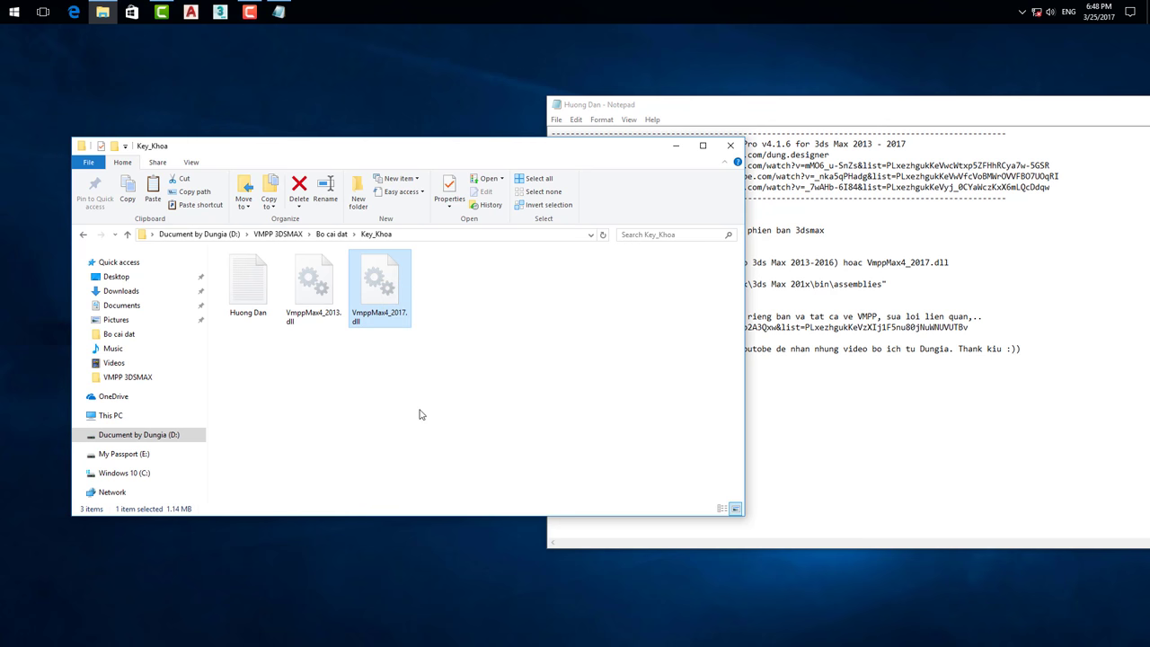
# Open a second File Explorer window at C:\Program Files\Autodesk\3ds Max 2017.
pyautogui.middleClick(103, 15)
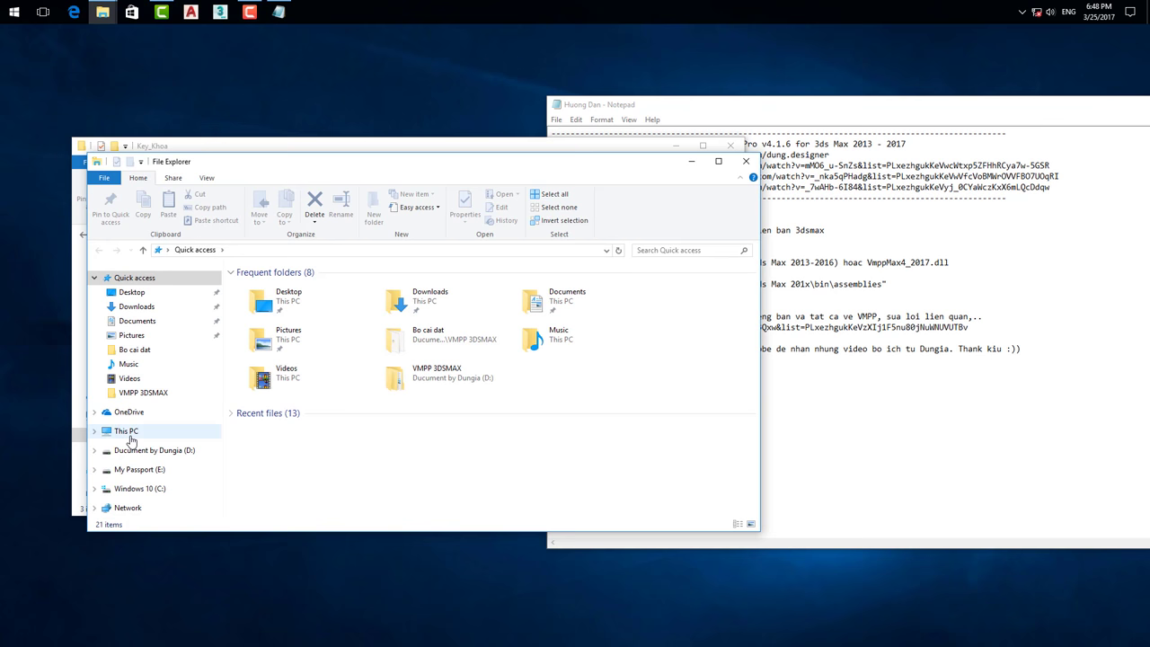
pyautogui.click(127, 437)
pyautogui.doubleClick(472, 376)
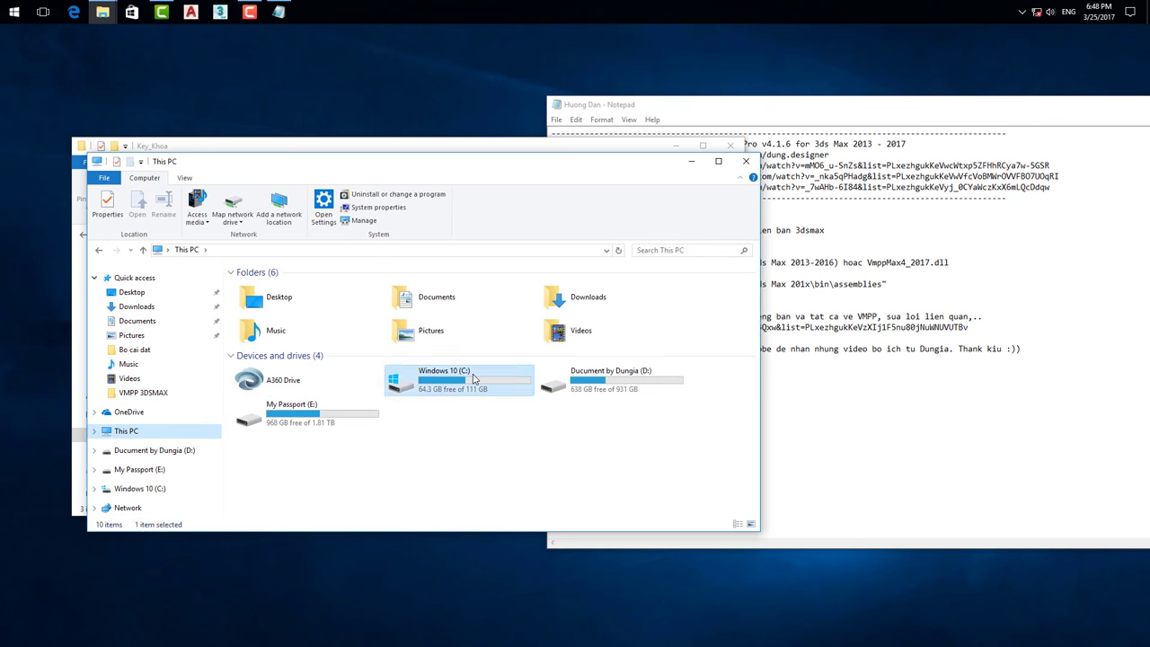
pyautogui.doubleClick(267, 310)
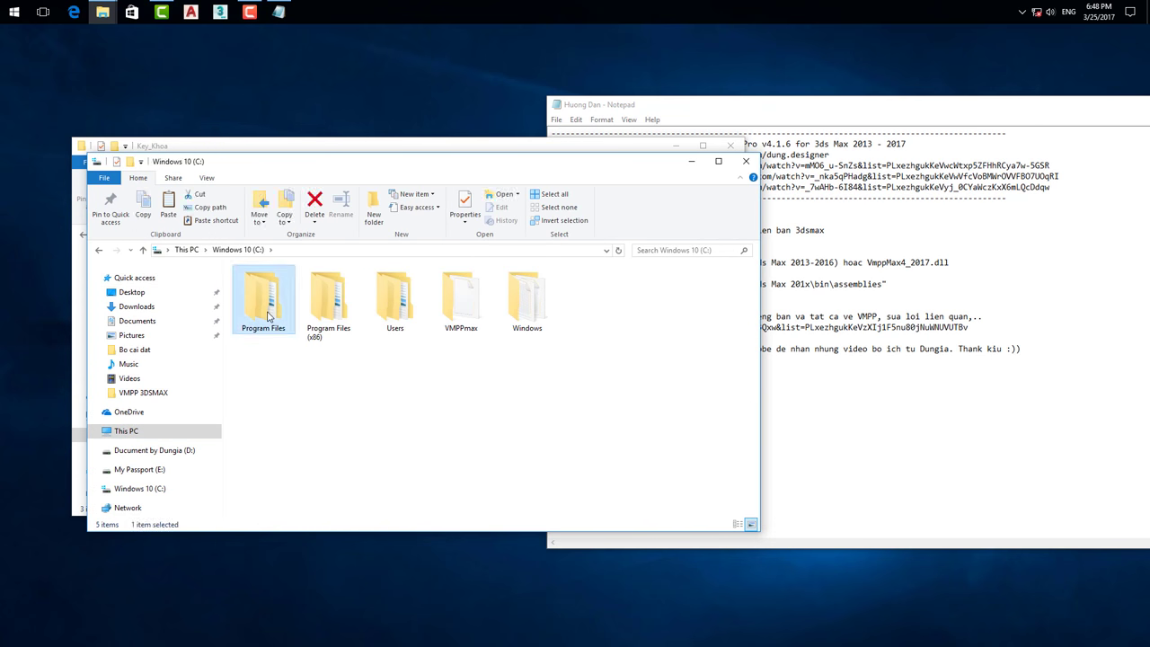
pyautogui.doubleClick(279, 313)
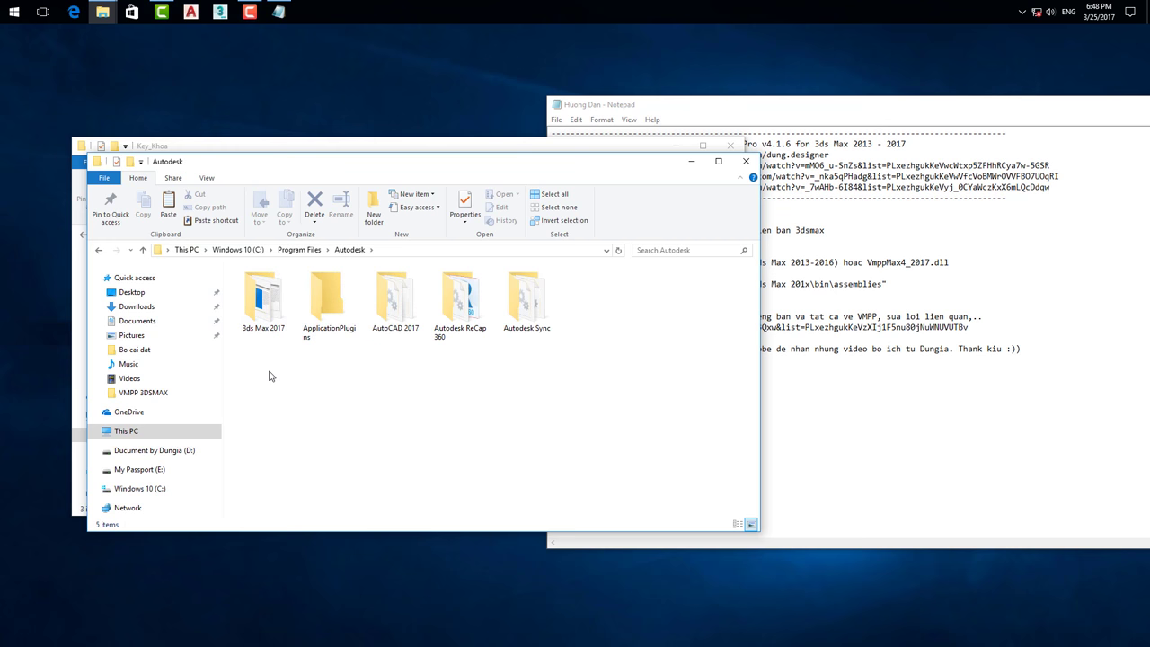
pyautogui.doubleClick(271, 312)
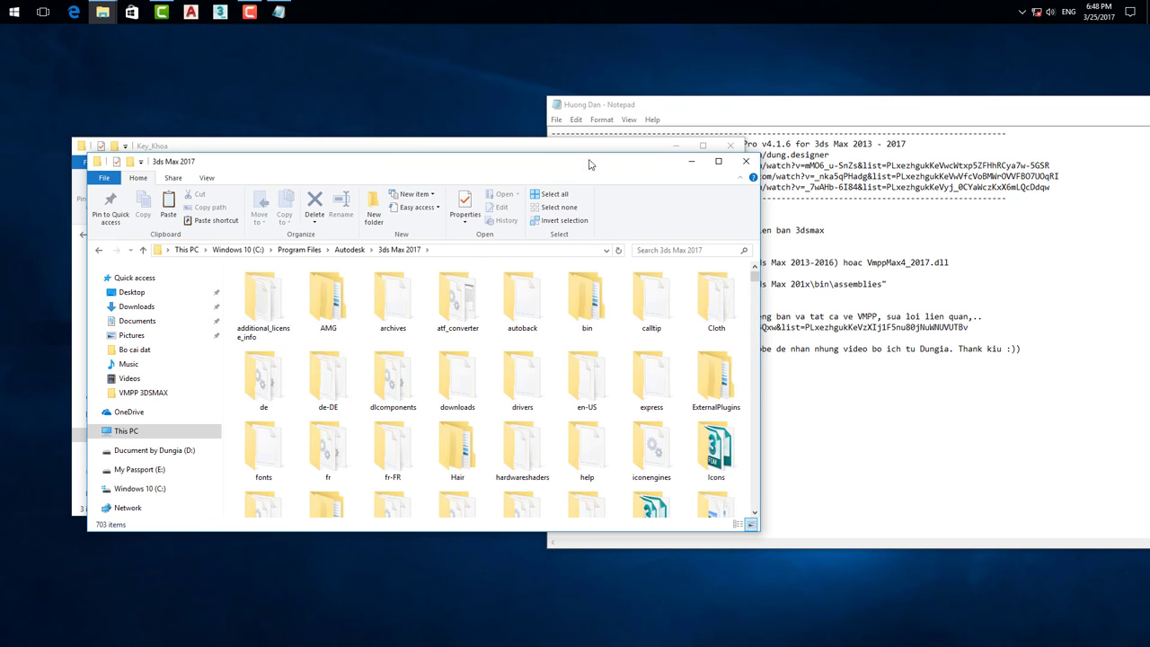
# Highlight the destination path in the Huong Dan notes and open the bin\assemblies folder inside 3ds Max 2017.
pyautogui.click(795, 107)
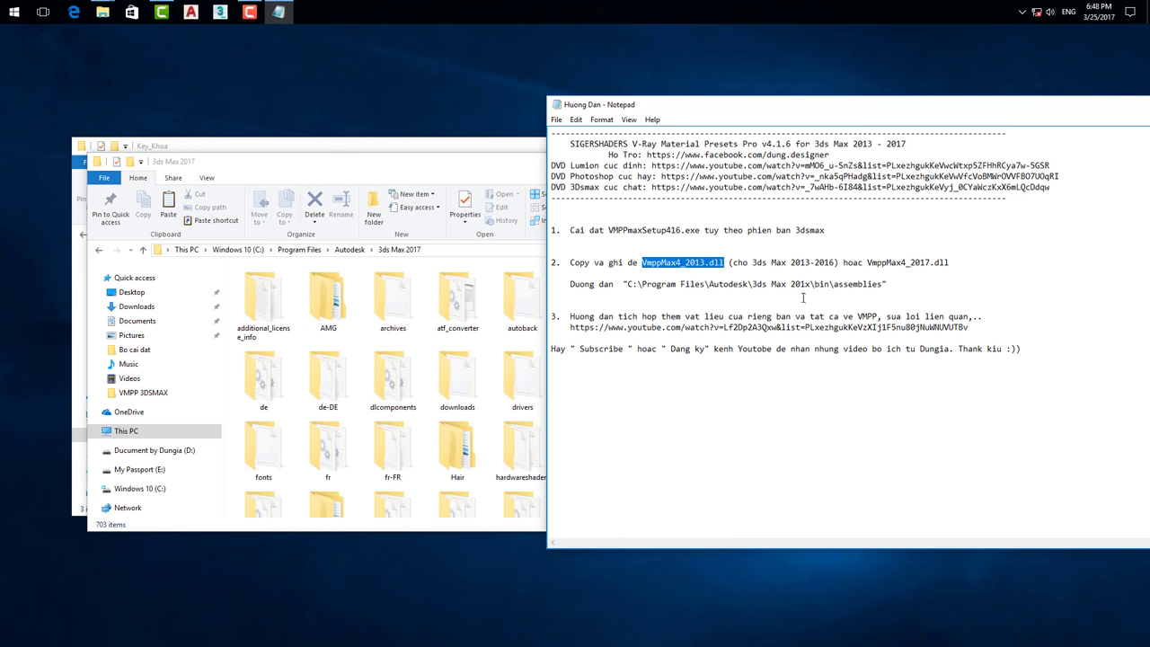
pyautogui.moveTo(813, 284); pyautogui.dragTo(628, 284)
pyautogui.click(393, 301)
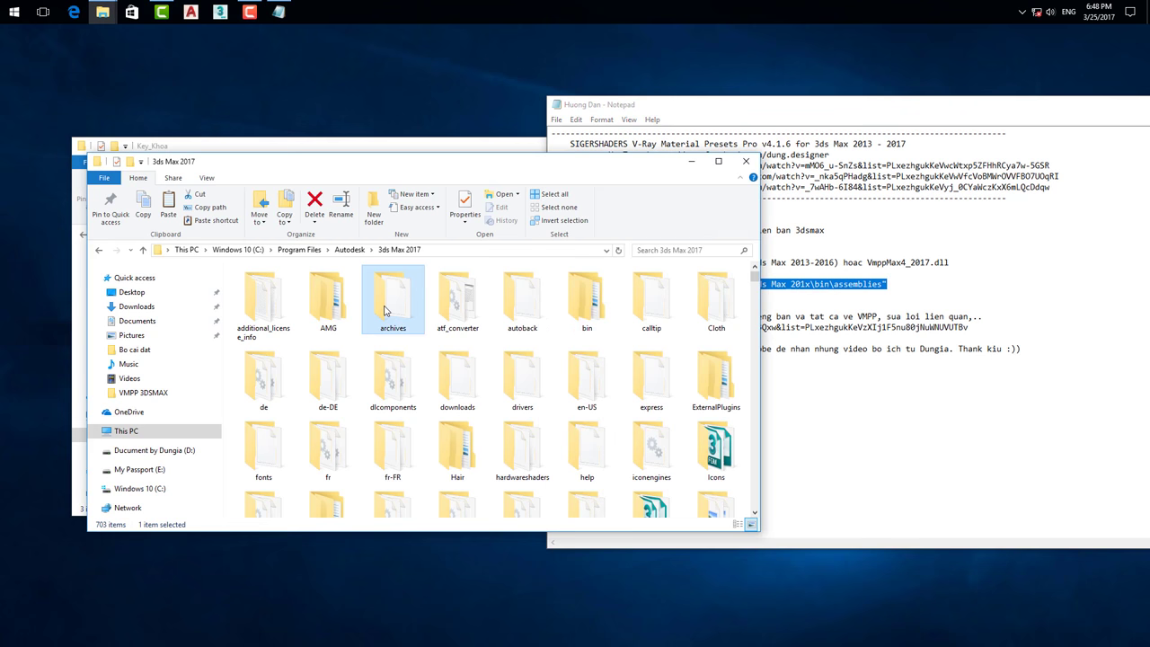
pyautogui.doubleClick(589, 304)
pyautogui.click(284, 301)
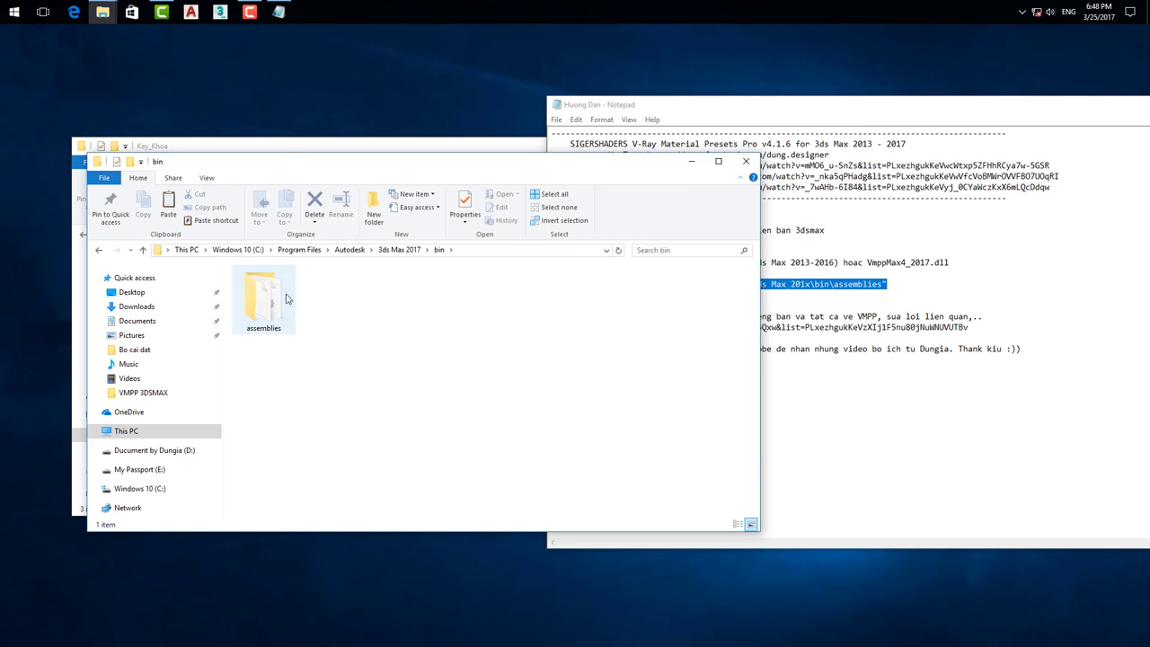
pyautogui.doubleClick(282, 301)
# Paste VmppMax4_2017.dll into the assemblies folder, replacing the existing file and granting administrator permission.
pyautogui.scroll(-3, 593, 314)
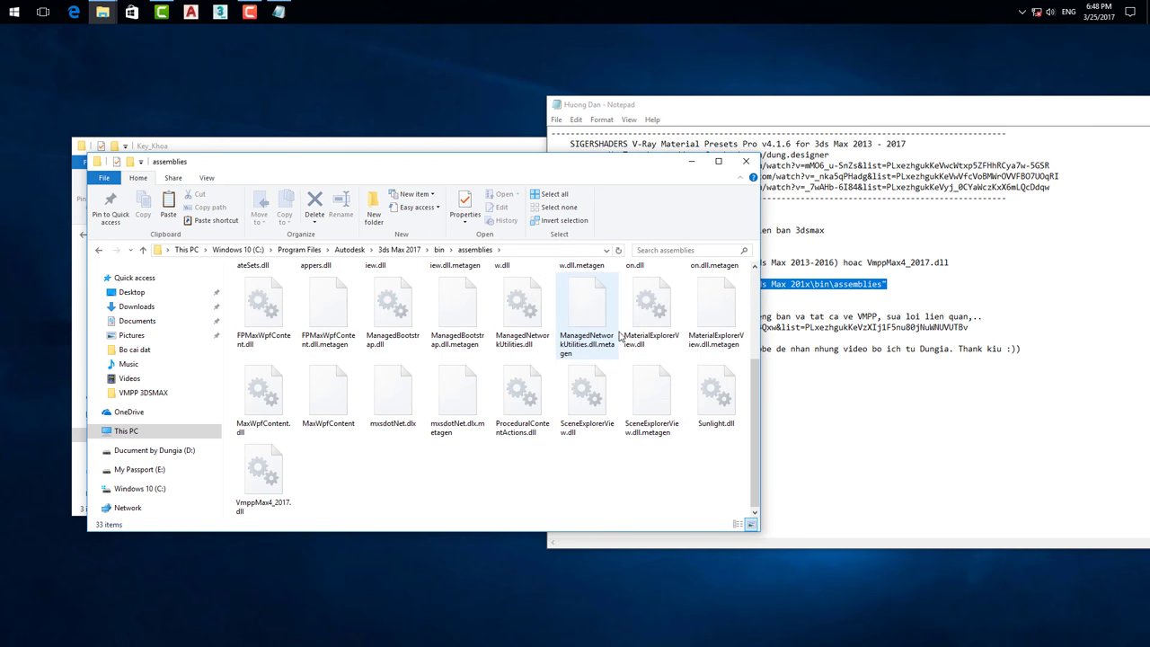
pyautogui.rightClick(566, 468)
pyautogui.click(607, 551)
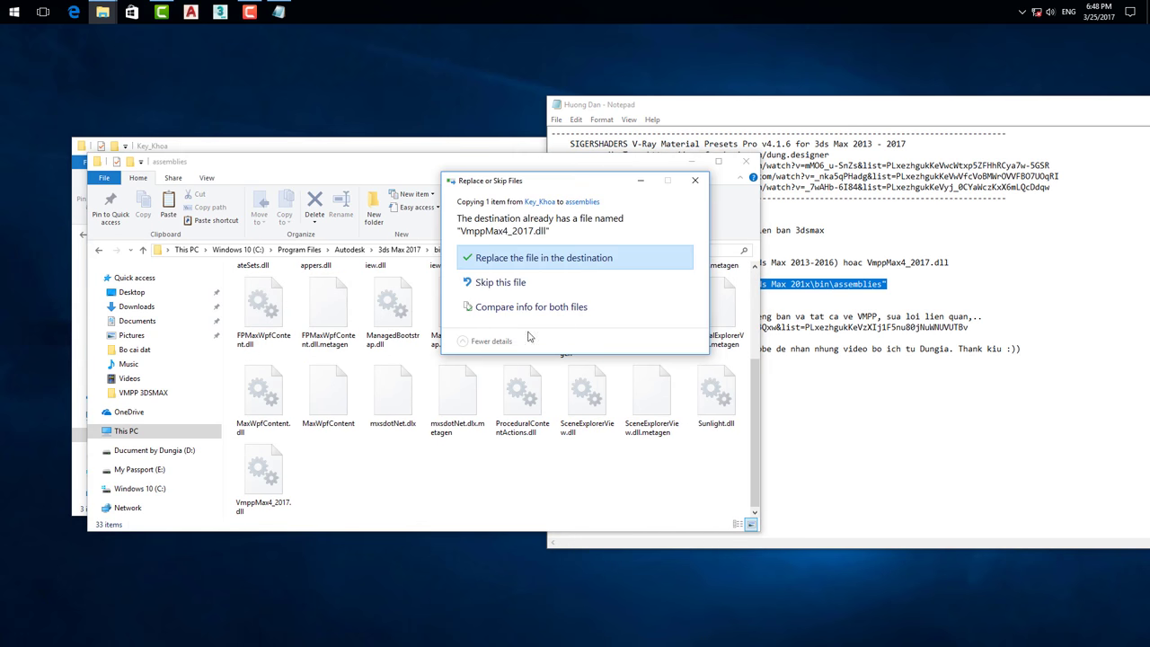
pyautogui.click(525, 261)
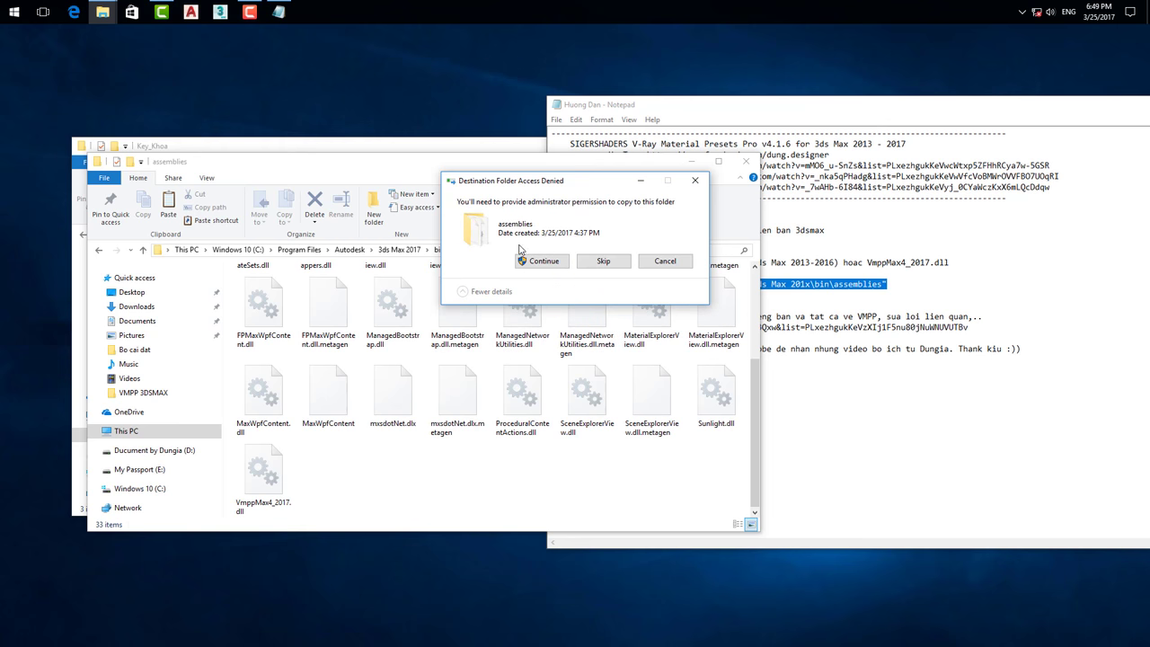
pyautogui.click(540, 261)
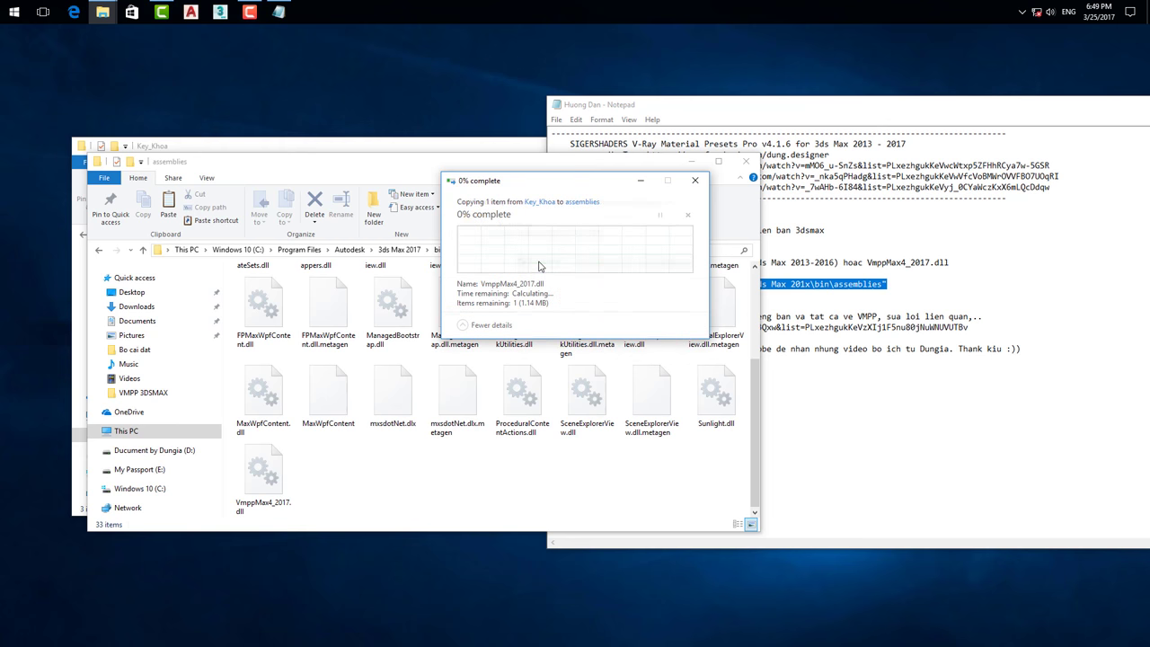
# Close the assemblies folder window, the Huong Dan notes and the Key_Khoa folder window.
pyautogui.click(746, 164)
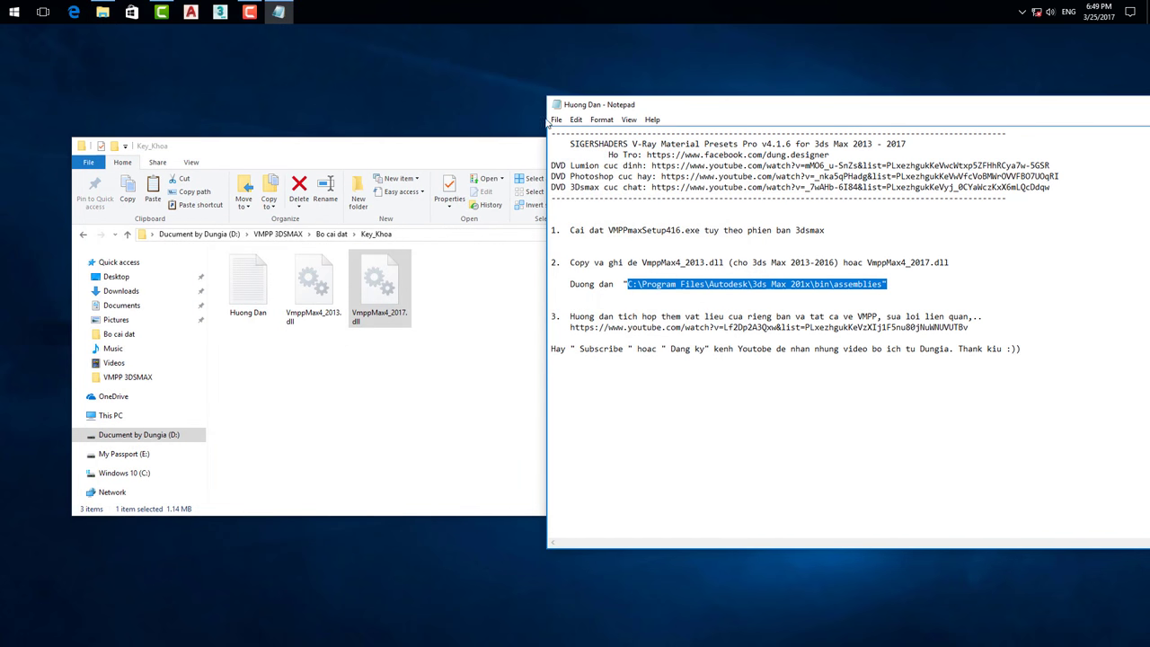
pyautogui.moveTo(689, 114); pyautogui.dragTo(392, 120)
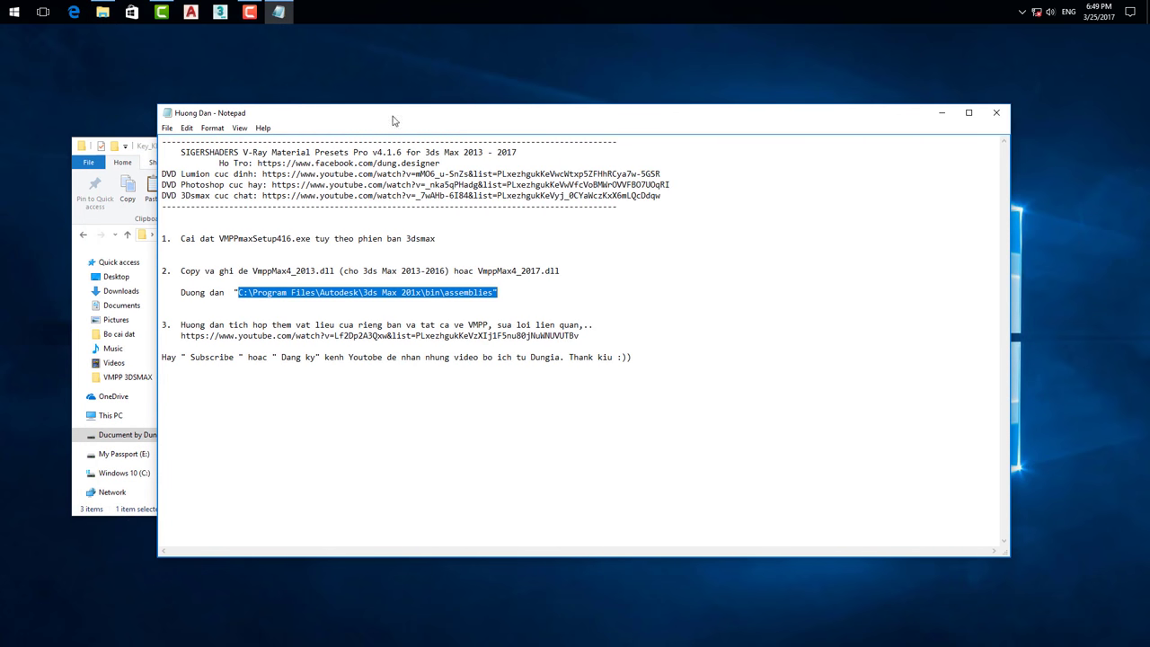
pyautogui.click(997, 113)
pyautogui.moveTo(557, 151); pyautogui.dragTo(640, 153)
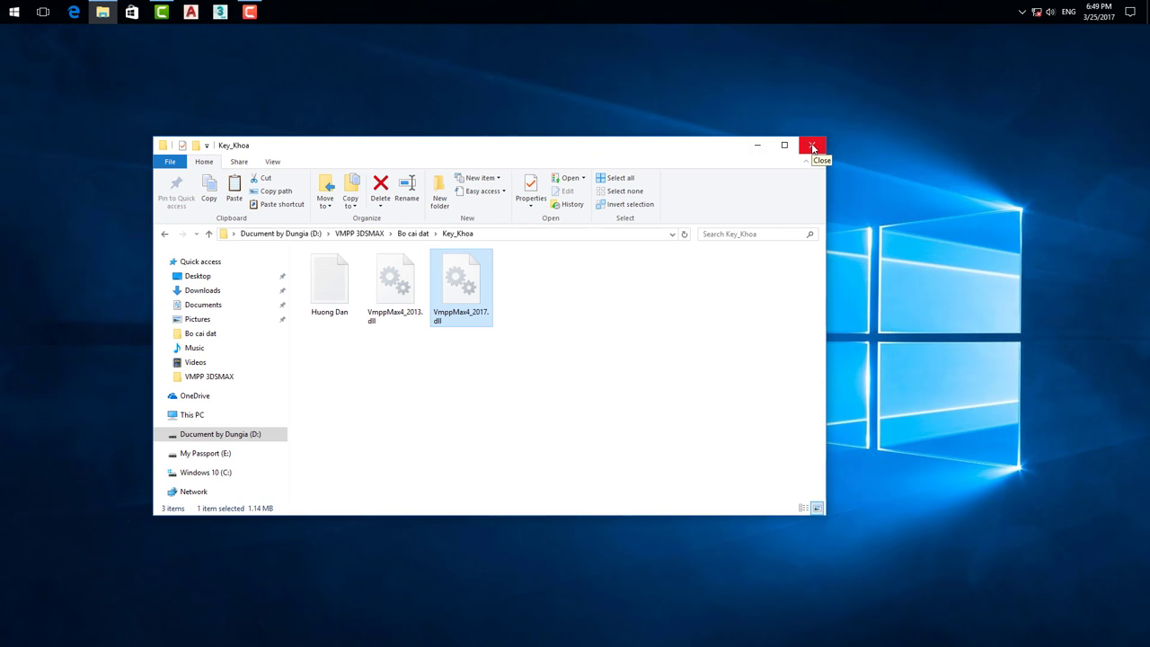
pyautogui.moveTo(712, 147); pyautogui.dragTo(752, 154)
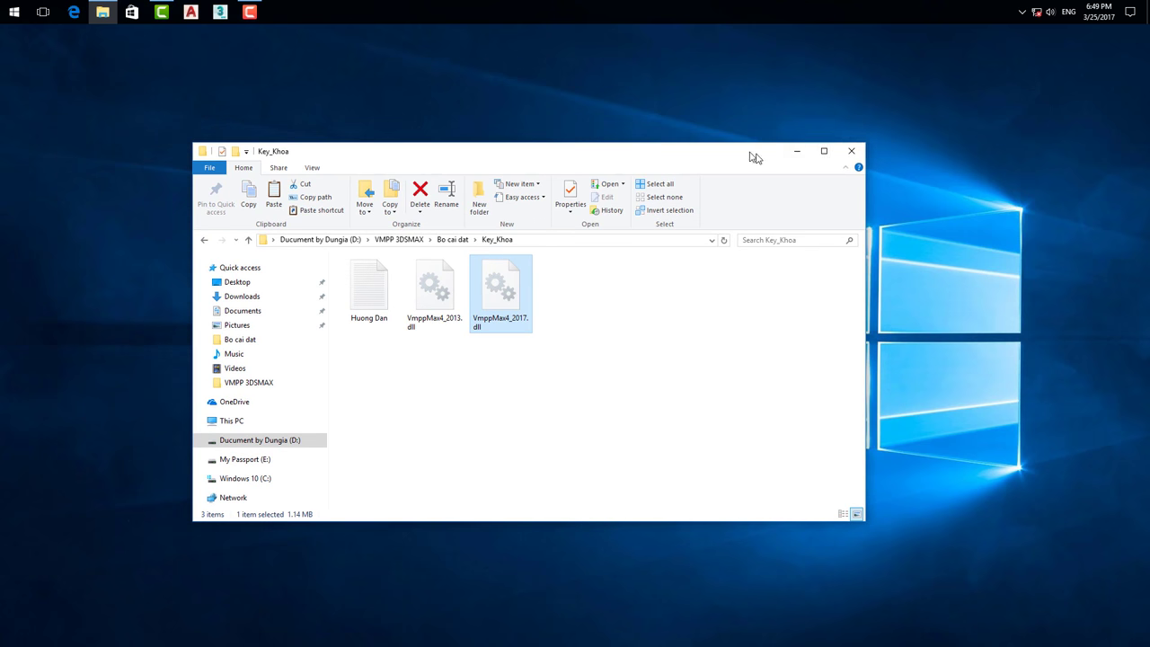
pyautogui.click(852, 151)
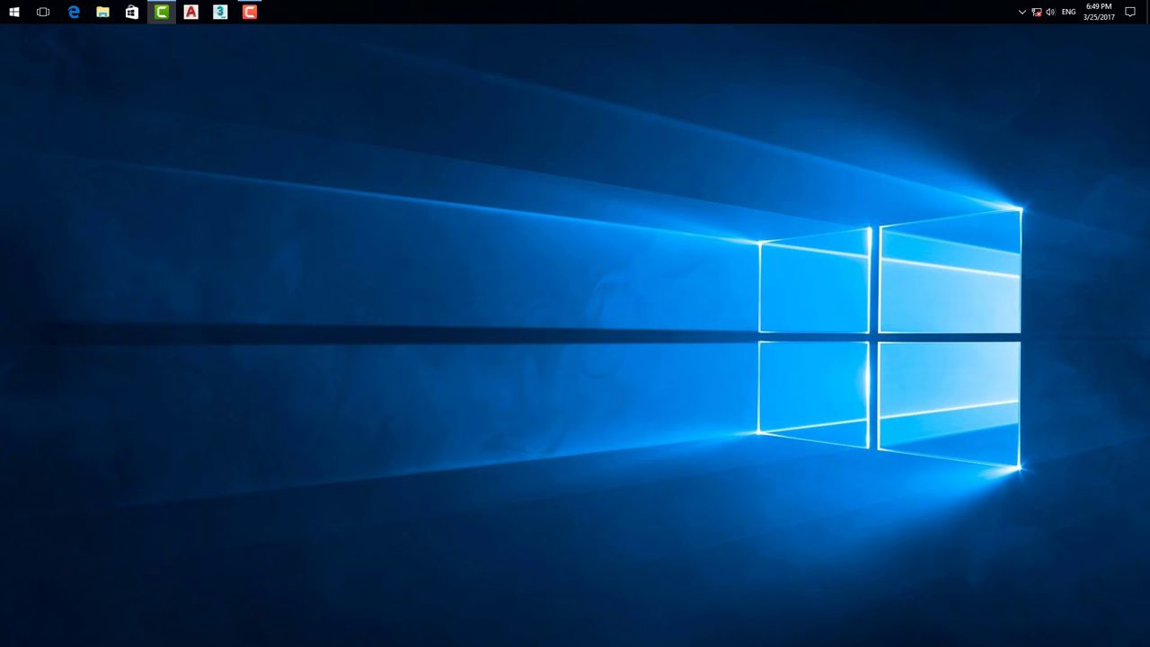